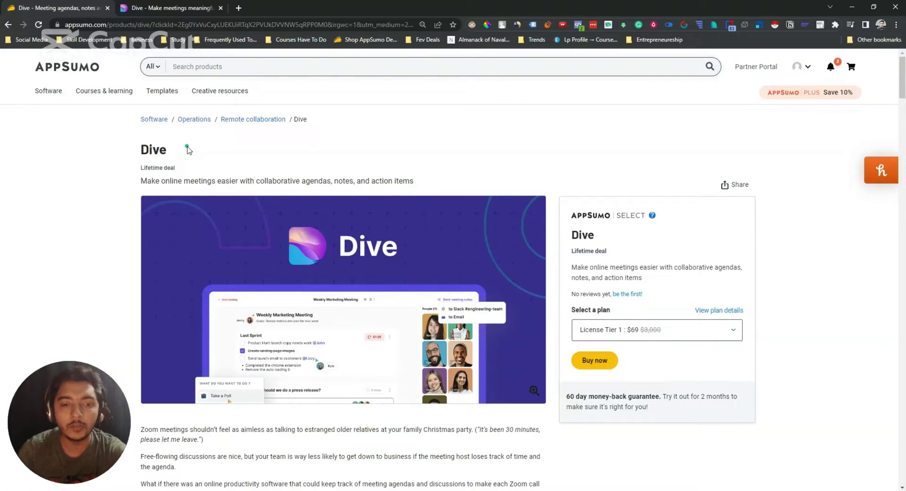
# Scroll the AppSumo Dive deal and highlight the Overview's opening sentence about Dive.
pyautogui.scroll(-10, 188, 149)
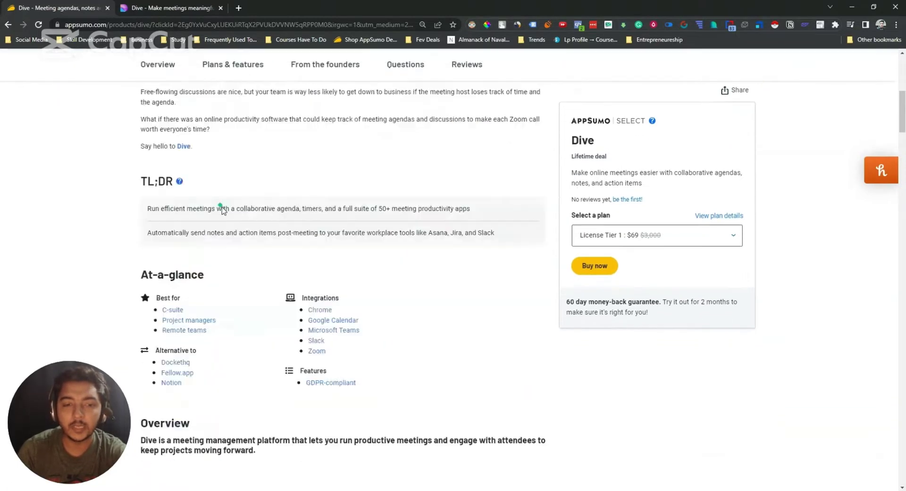
pyautogui.moveTo(141, 285); pyautogui.dragTo(270, 302)
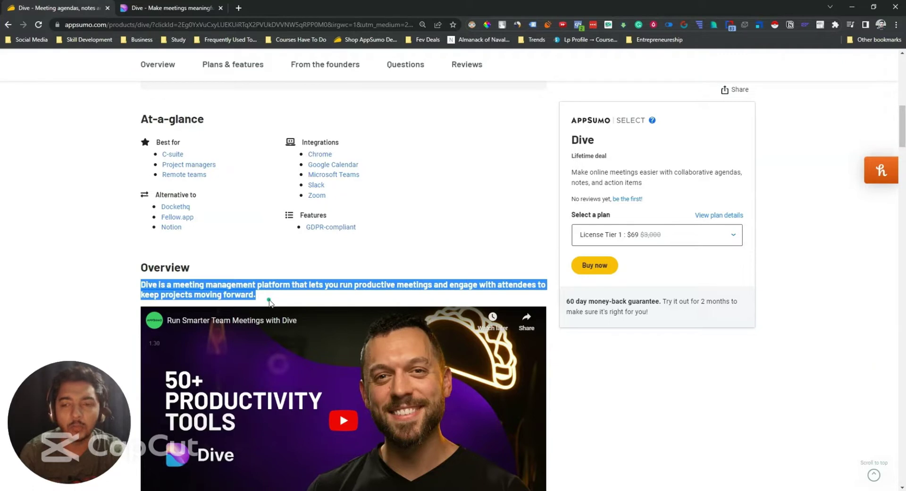
pyautogui.scroll(-5, 269, 302)
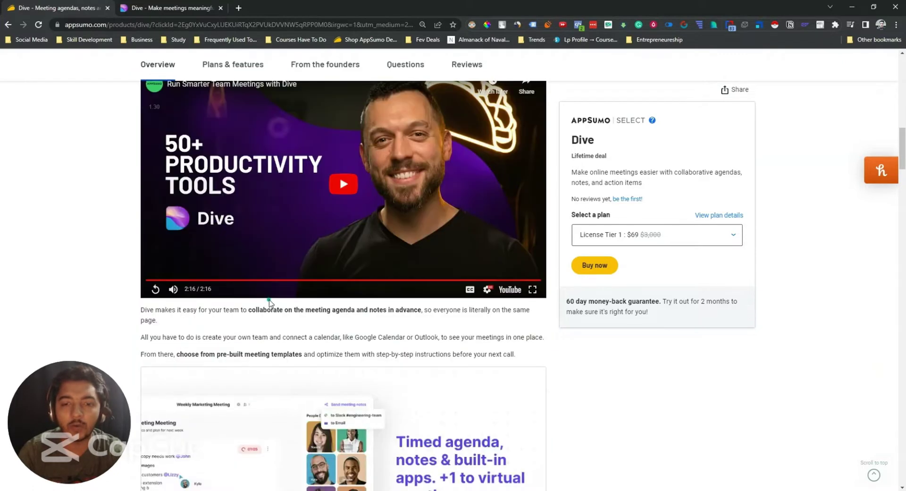
pyautogui.scroll(-3, 269, 283)
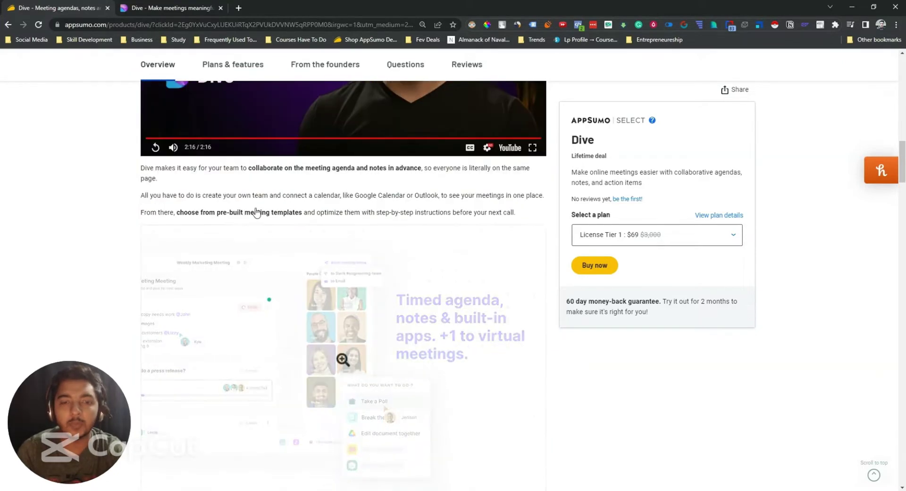
# In Plans & features, highlight the embedded apps, integrations, collaborative agendas and recording lines.
pyautogui.click(245, 70)
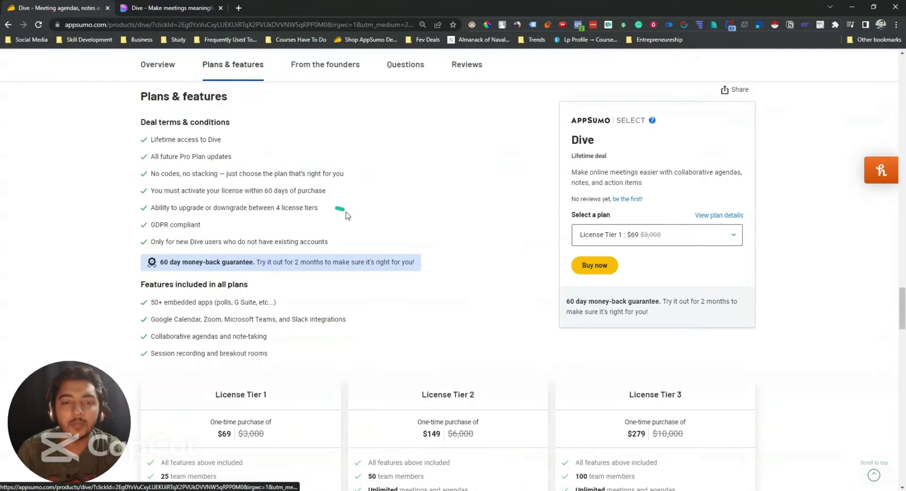
pyautogui.scroll(-5, 345, 212)
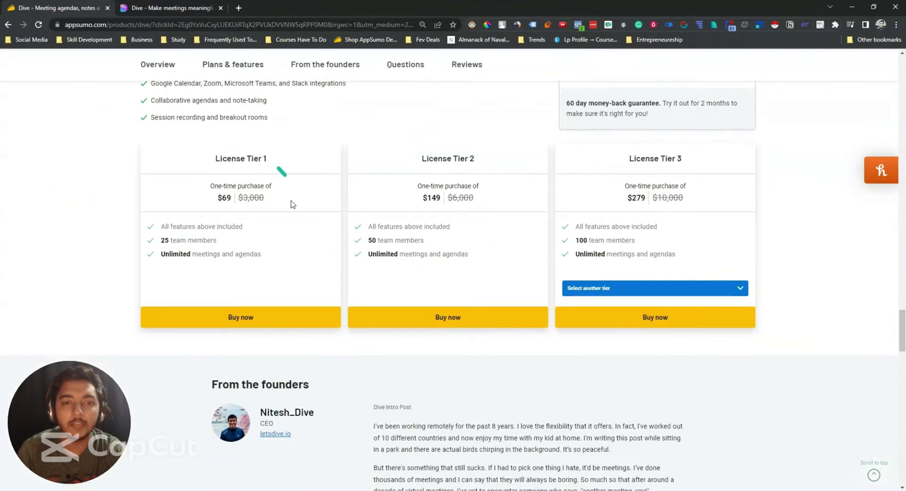
pyautogui.scroll(3, 198, 222)
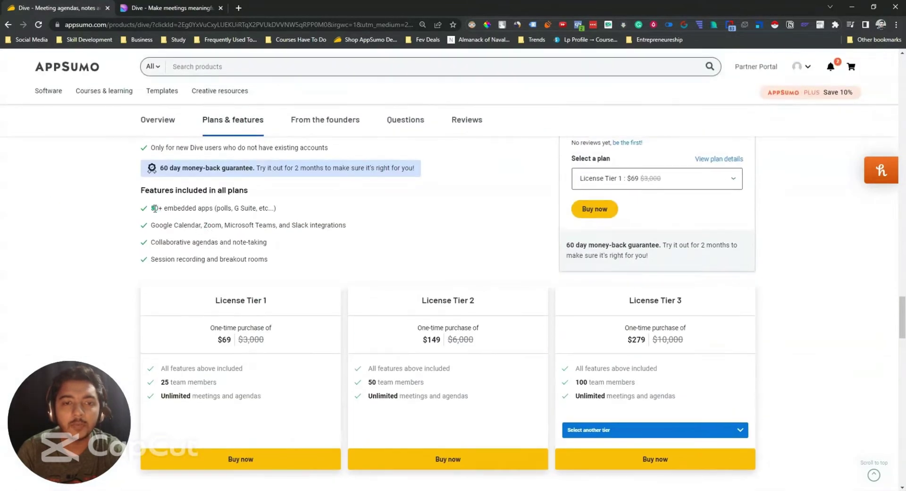
pyautogui.moveTo(155, 208); pyautogui.dragTo(257, 209)
pyautogui.moveTo(155, 226); pyautogui.dragTo(348, 229)
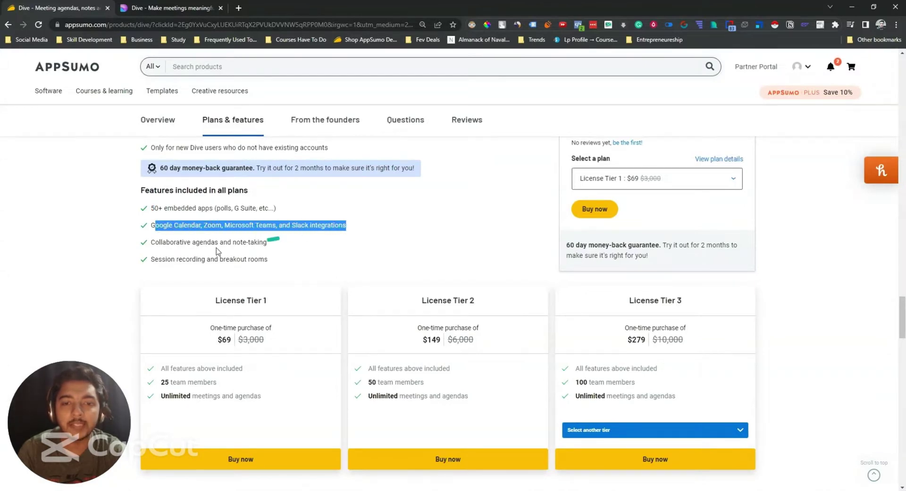
pyautogui.moveTo(159, 242); pyautogui.dragTo(300, 251)
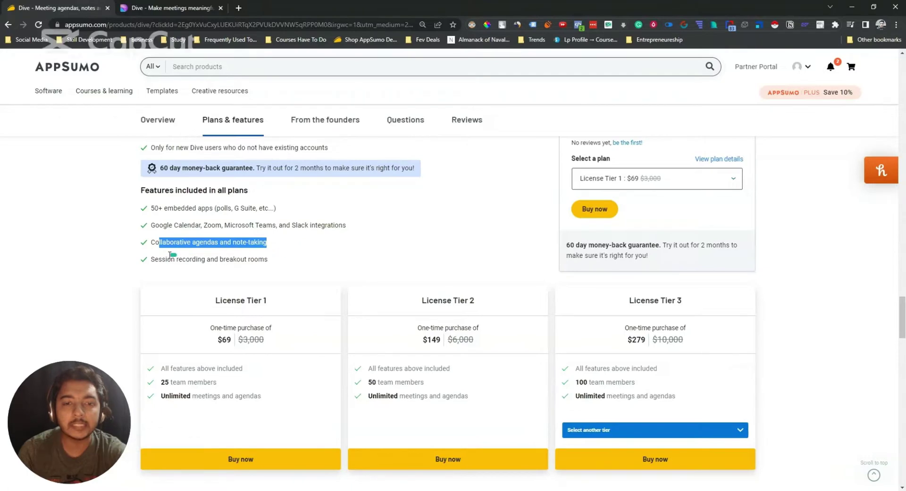
pyautogui.moveTo(155, 259); pyautogui.dragTo(296, 261)
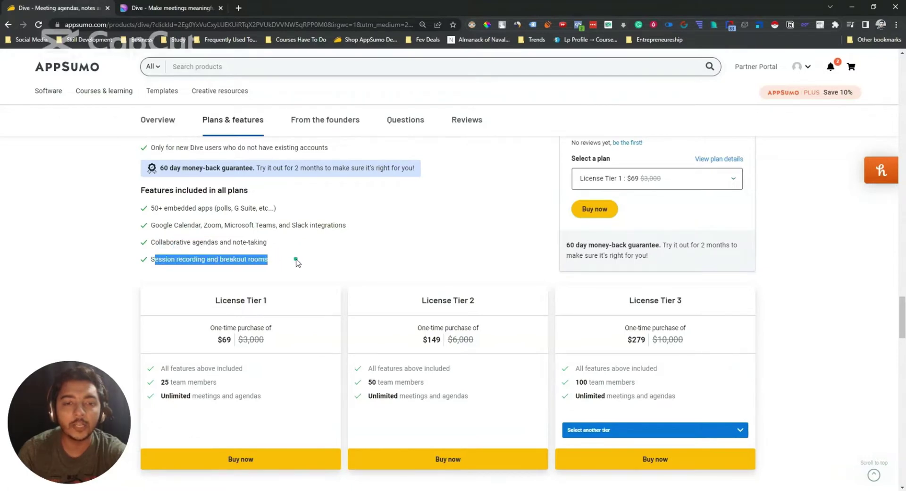
pyautogui.scroll(-3, 296, 261)
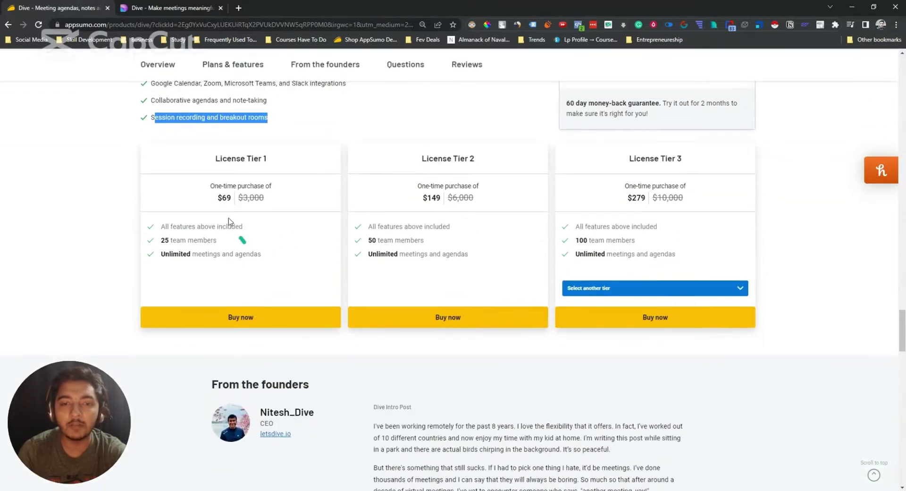
# Show License Tier 4 in the third card and highlight Tier 1's 25 members and $69 price.
pyautogui.click(654, 292)
pyautogui.click(621, 320)
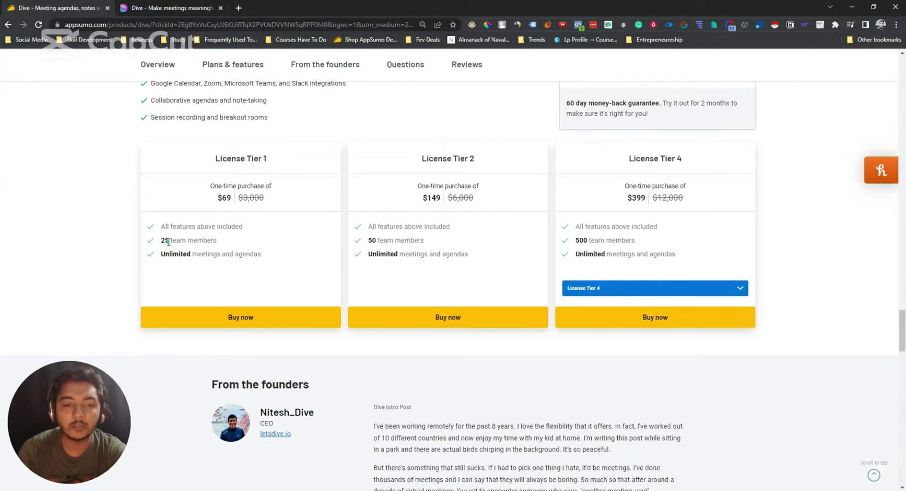
pyautogui.moveTo(163, 240); pyautogui.dragTo(238, 244)
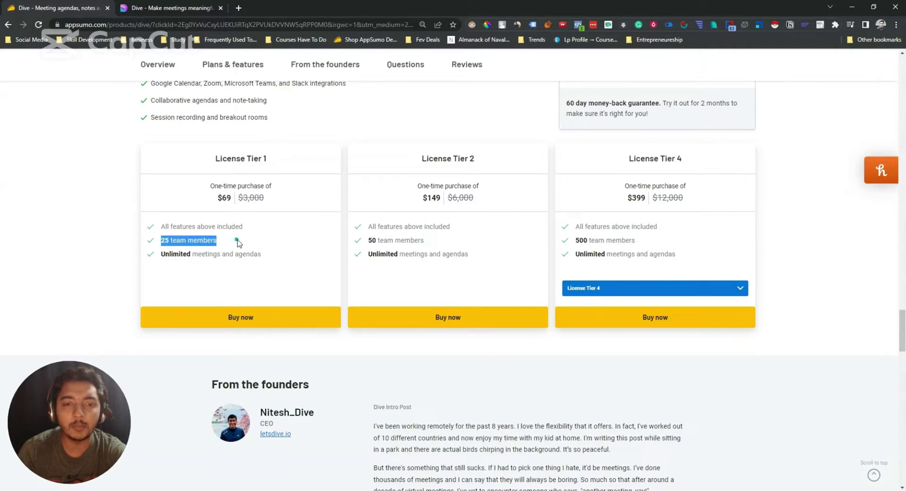
pyautogui.click(252, 241)
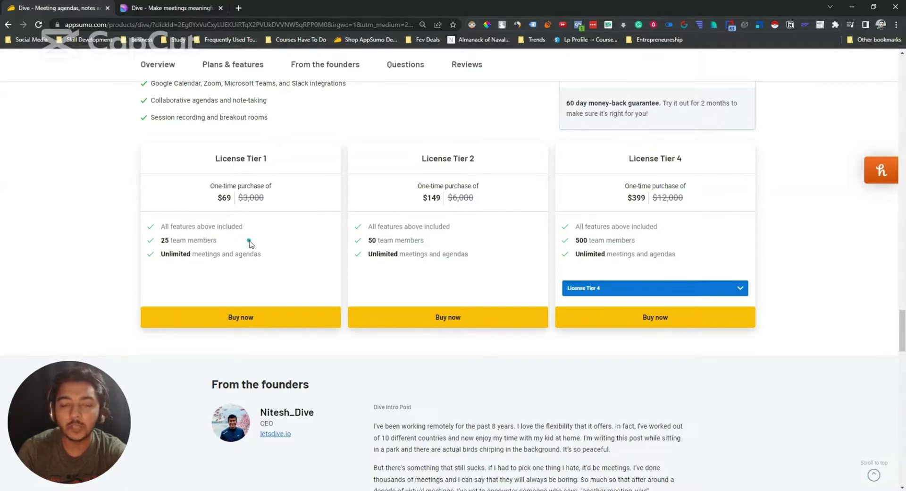
pyautogui.moveTo(371, 241); pyautogui.dragTo(453, 243)
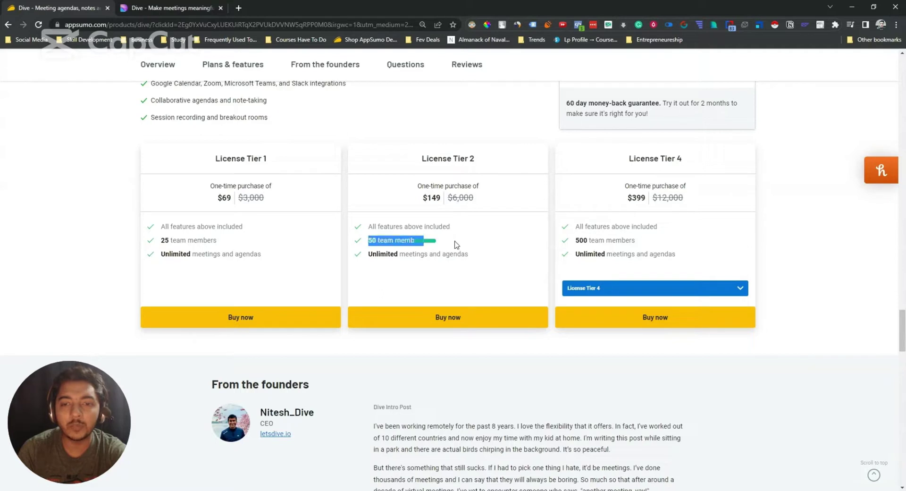
pyautogui.click(461, 242)
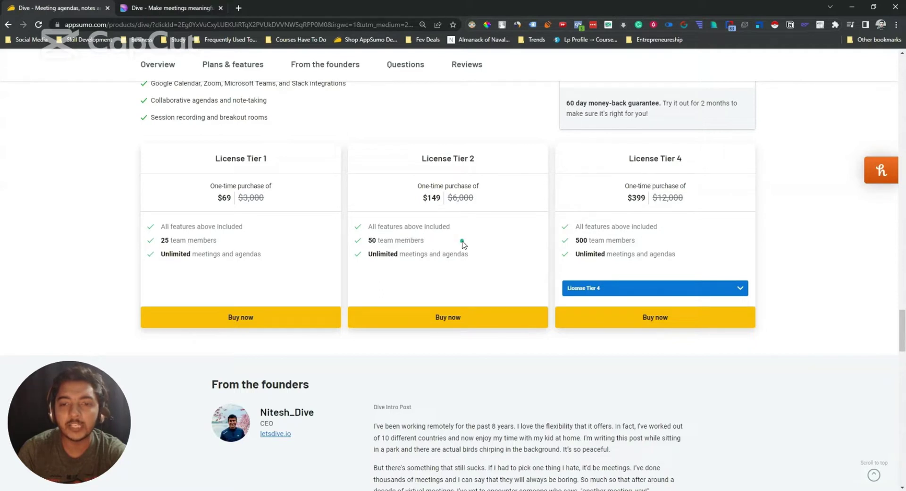
pyautogui.tripleClick(229, 162)
pyautogui.moveTo(219, 198); pyautogui.dragTo(234, 198)
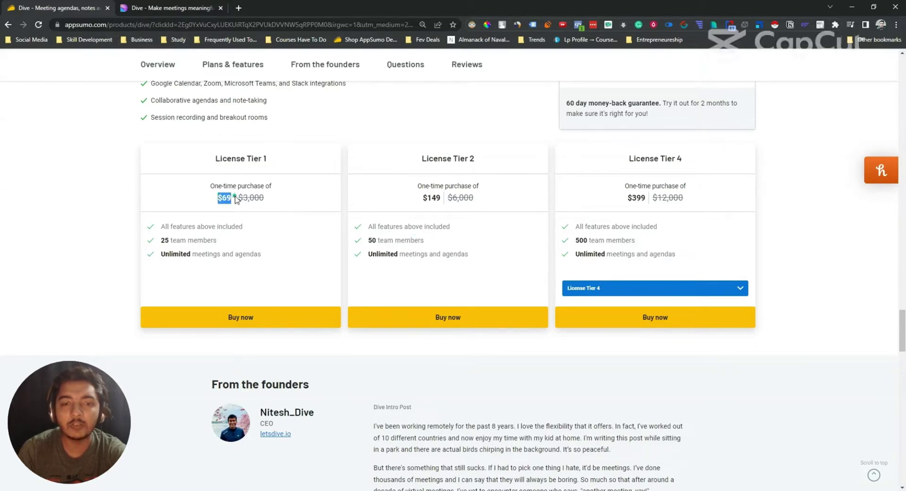
# Keep License Tier 4, highlight its 500 team members, and return to the page top.
pyautogui.click(624, 288)
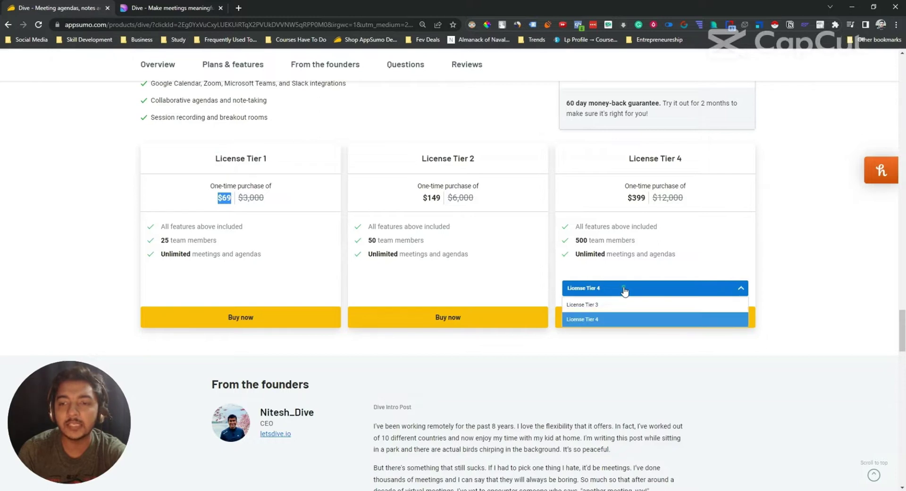
pyautogui.click(625, 289)
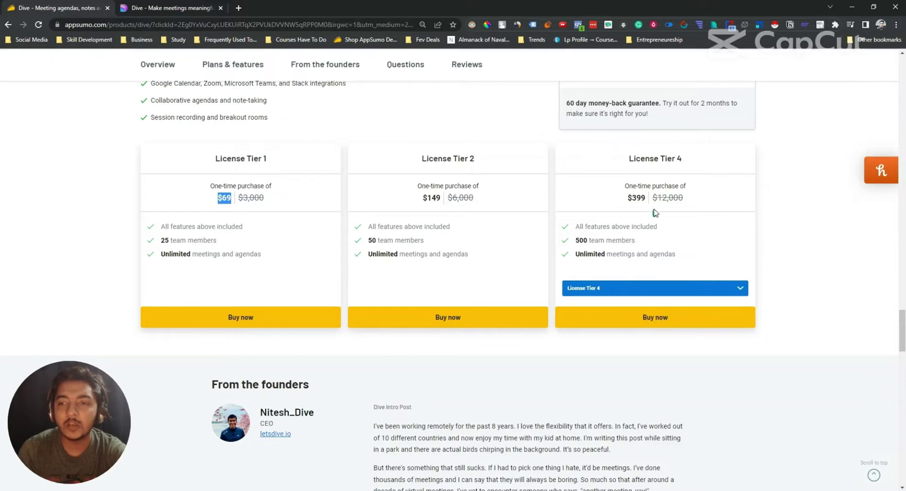
pyautogui.click(577, 242)
pyautogui.moveTo(577, 242); pyautogui.dragTo(639, 244)
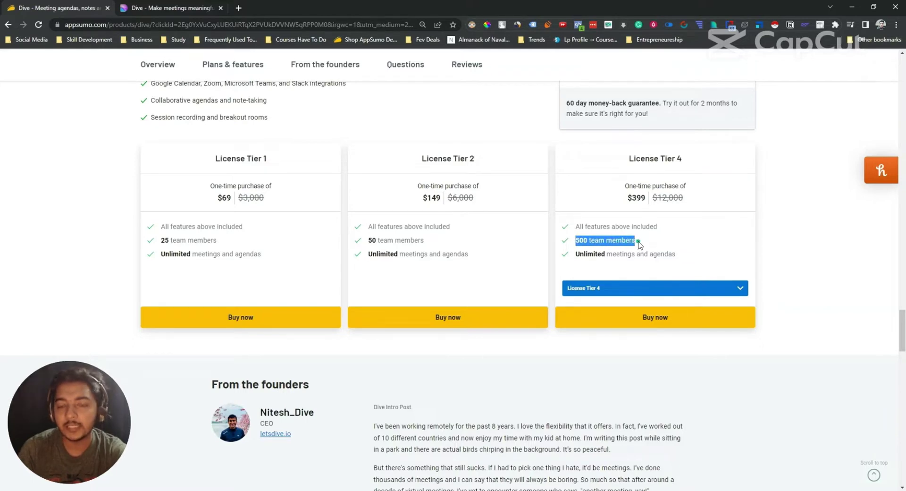
pyautogui.click(639, 244)
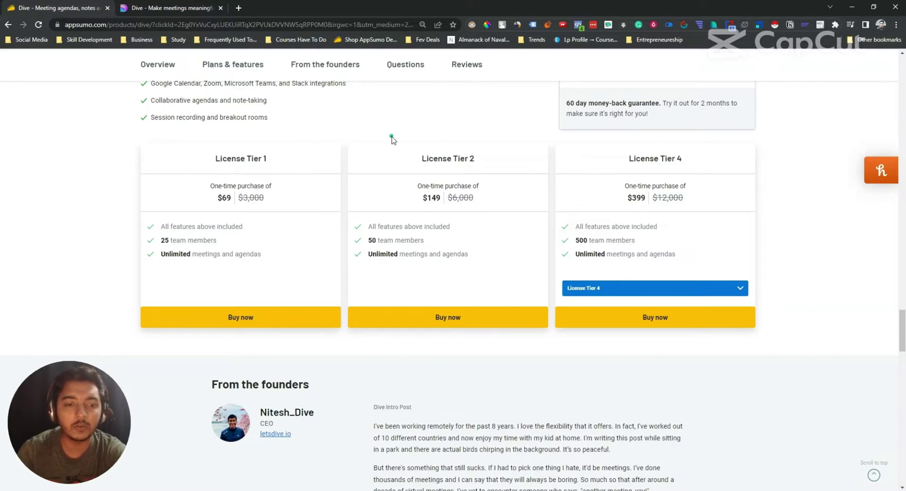
pyautogui.scroll(2, 422, 351)
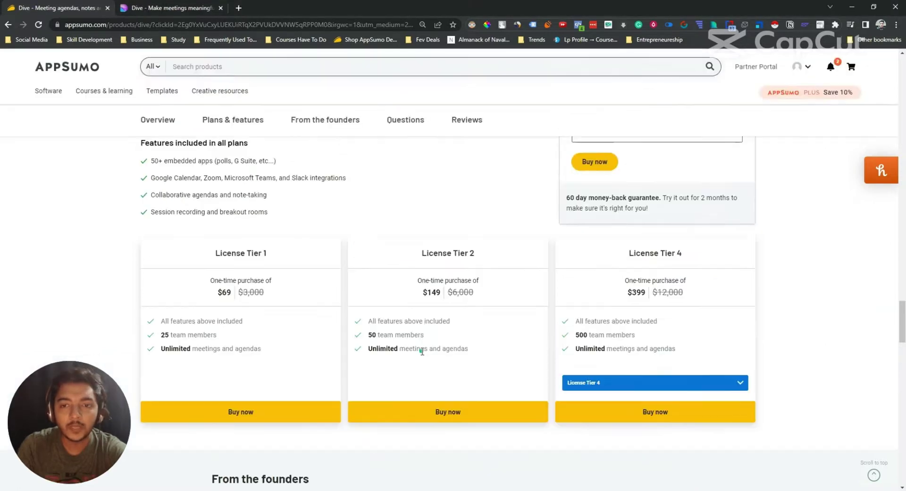
pyautogui.scroll(10, 422, 350)
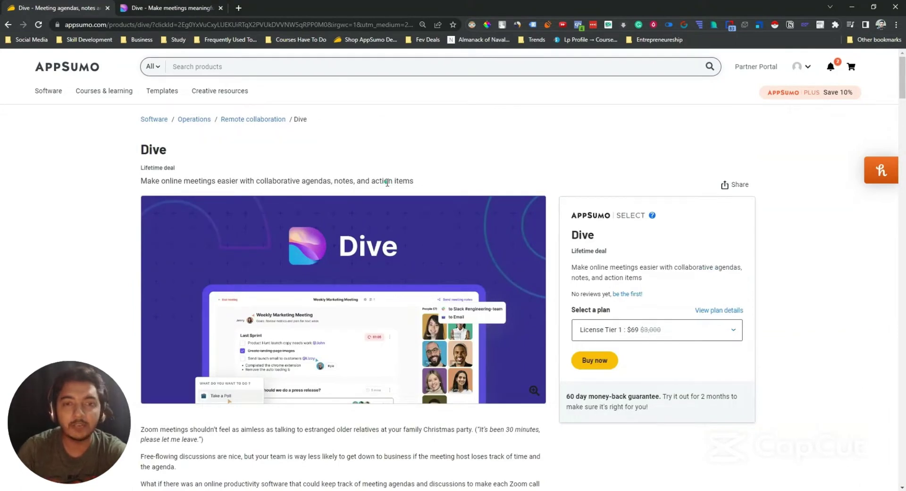
# Switch to the Dive app, open the New Meeting, and start an instant meeting with Meet Now.
pyautogui.click(169, 12)
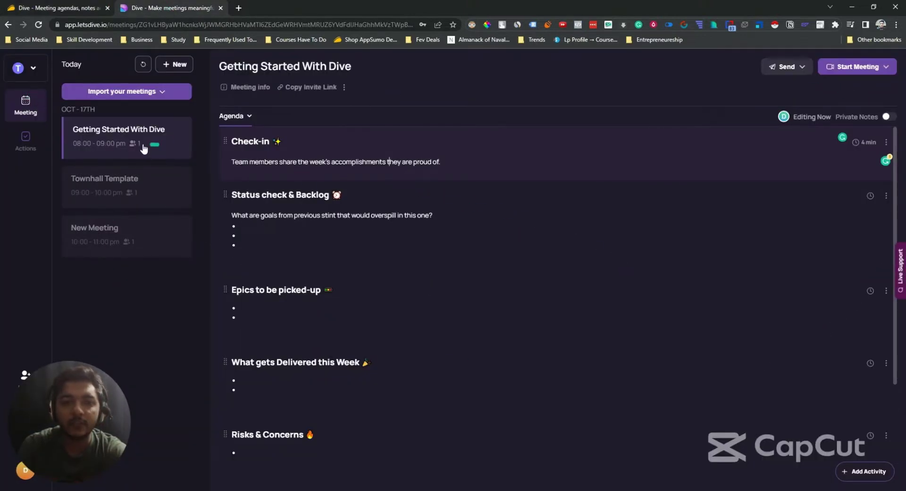
pyautogui.click(119, 143)
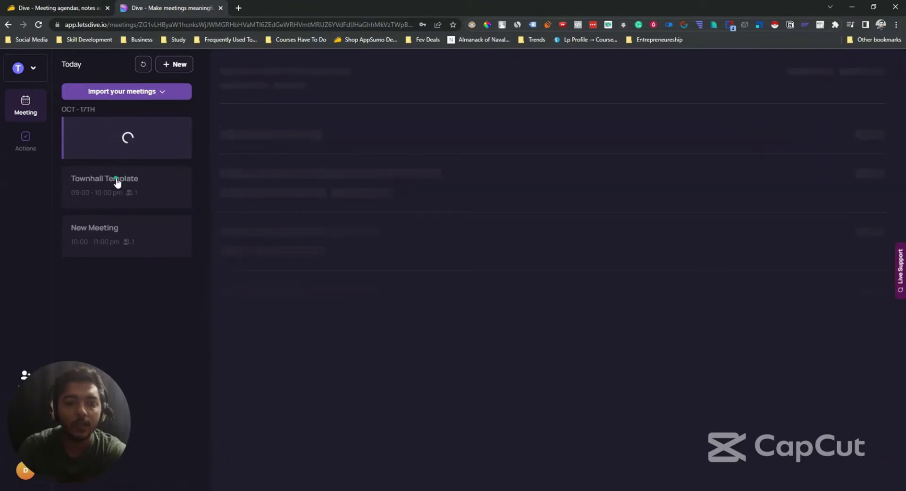
pyautogui.click(91, 234)
pyautogui.click(141, 95)
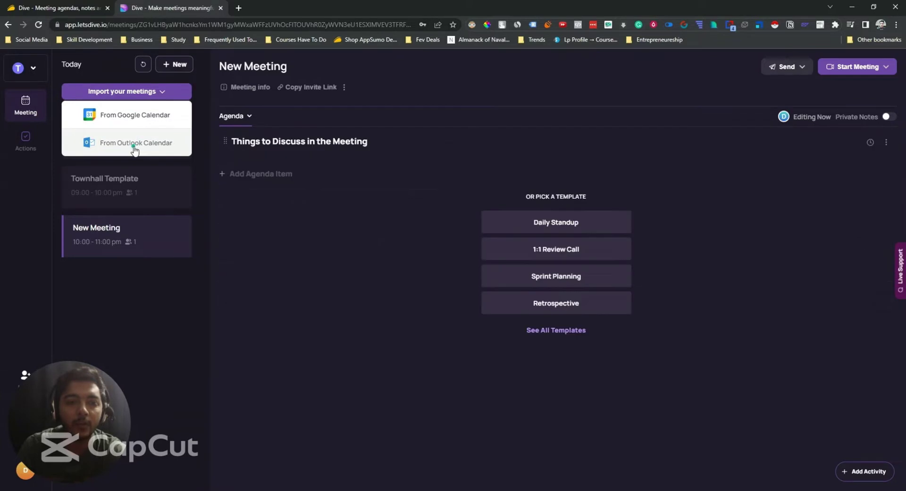
pyautogui.click(172, 65)
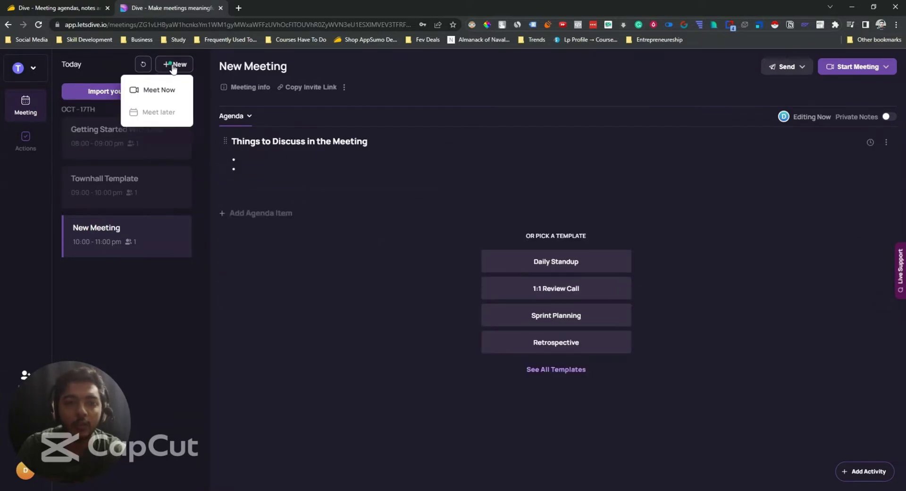
pyautogui.click(169, 94)
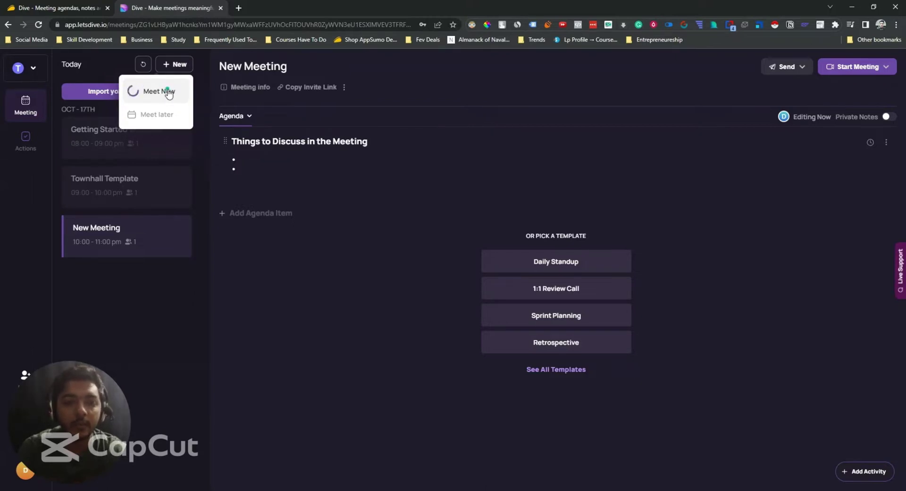
# Browse the Scrum, Team Wide, Function Specific, One-on-One and Team Socials template categories.
pyautogui.click(161, 91)
pyautogui.click(174, 65)
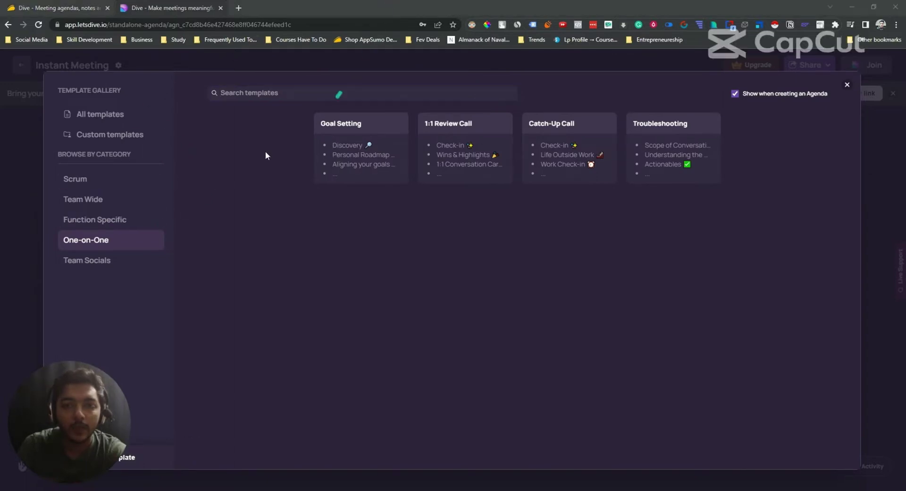
pyautogui.click(88, 185)
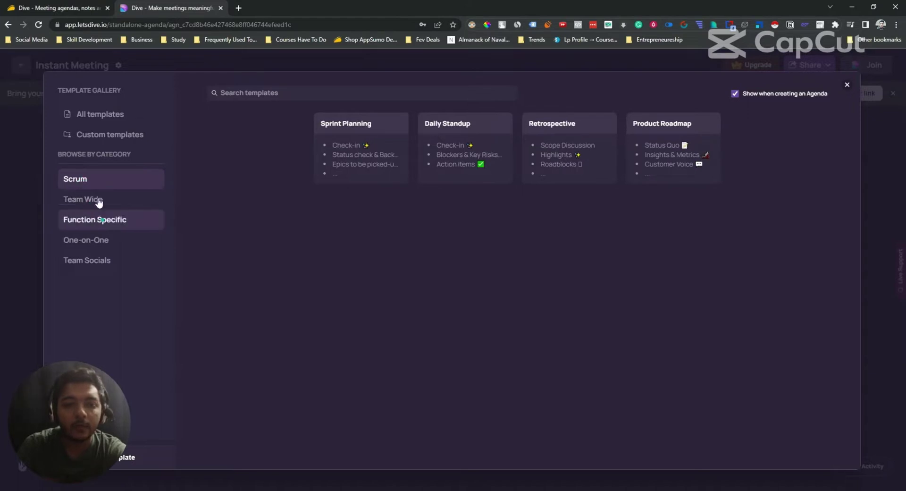
pyautogui.click(96, 200)
pyautogui.click(122, 227)
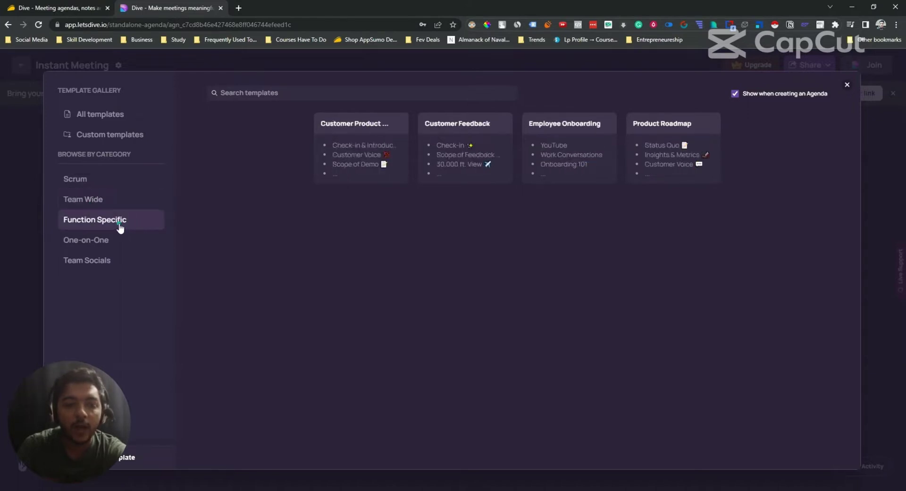
pyautogui.click(118, 242)
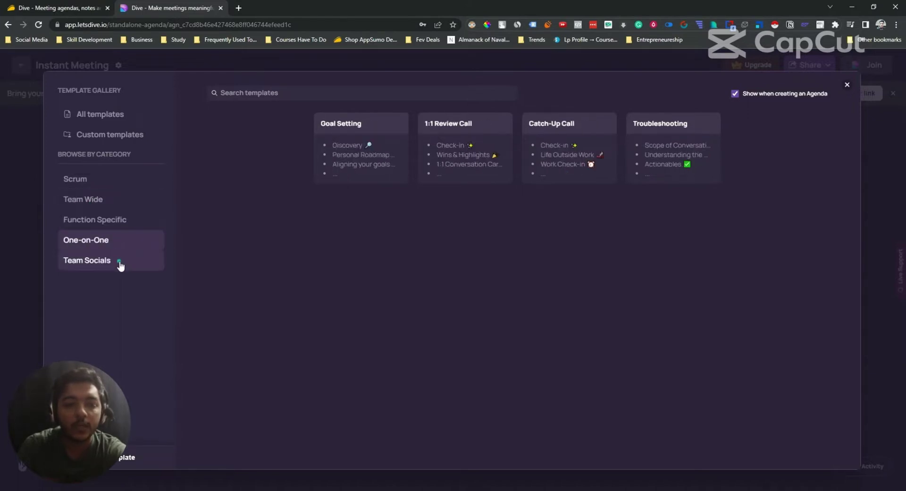
pyautogui.click(120, 265)
# Preview the Happy Hours template, then check One-on-One, custom, and all templates.
pyautogui.moveTo(331, 182)
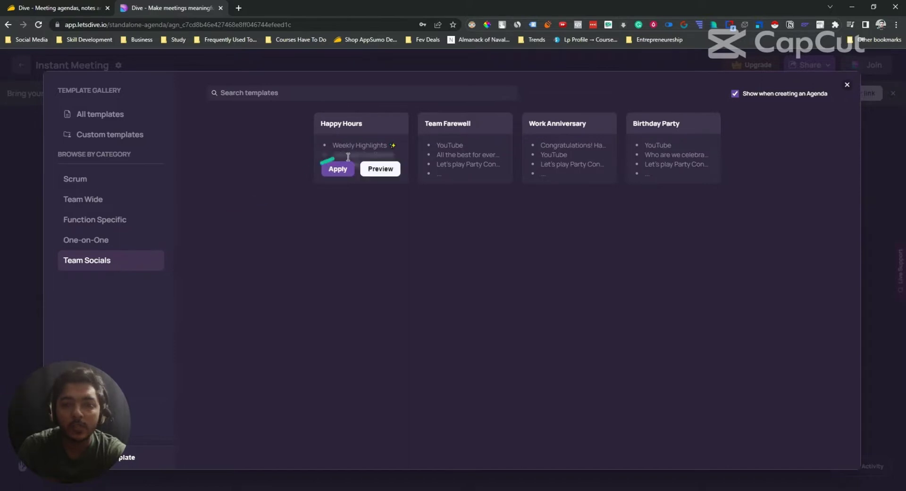
pyautogui.click(381, 170)
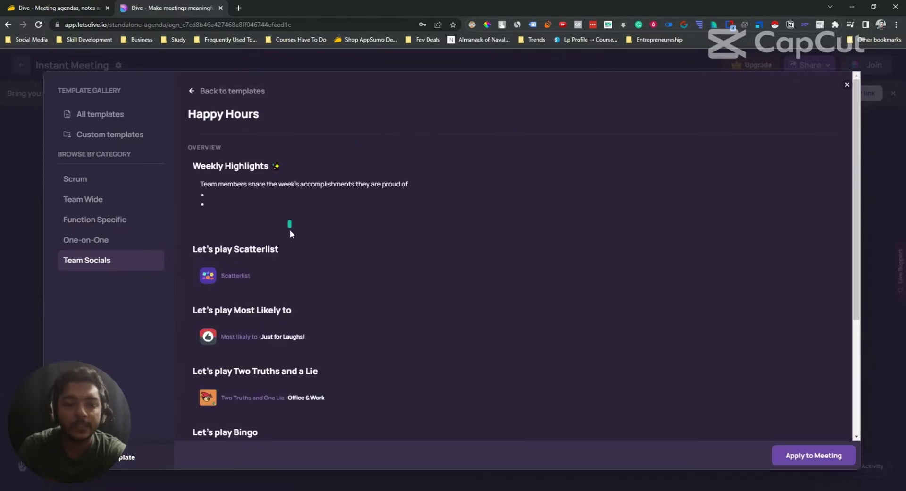
pyautogui.scroll(-4, 290, 236)
pyautogui.scroll(4, 293, 254)
pyautogui.scroll(-4, 293, 254)
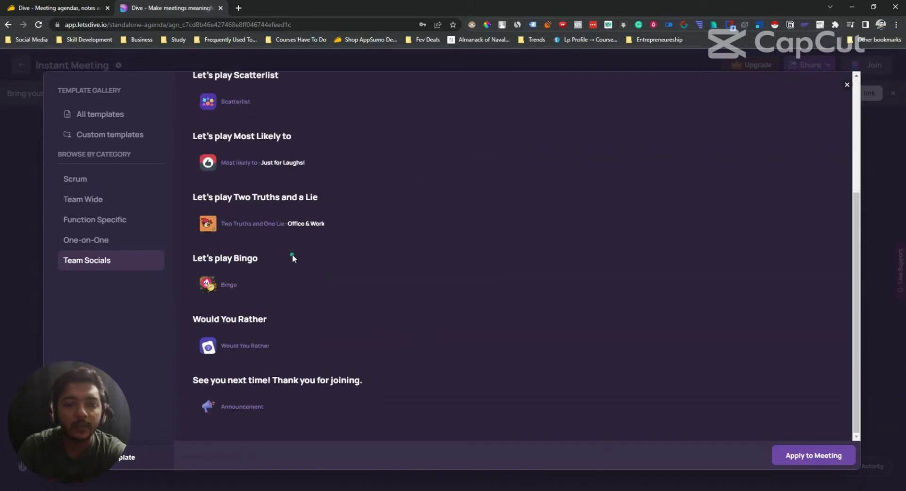
pyautogui.click(115, 236)
pyautogui.moveTo(482, 169)
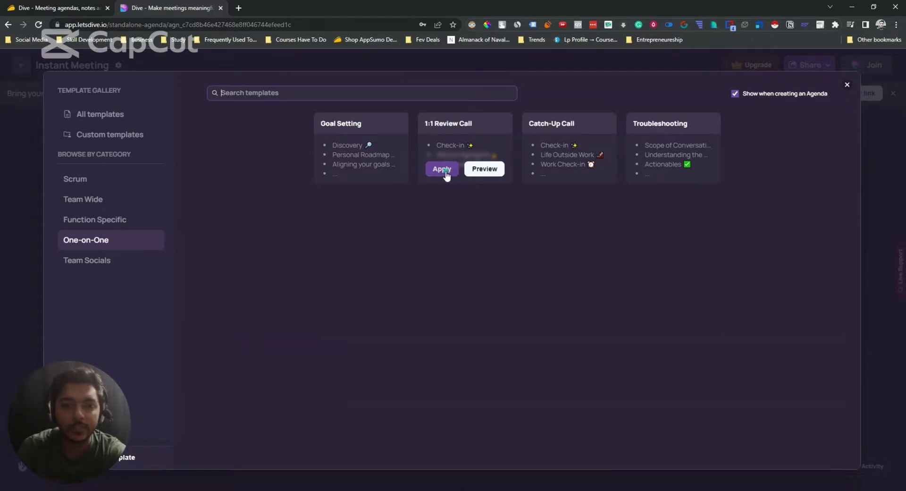
pyautogui.click(117, 136)
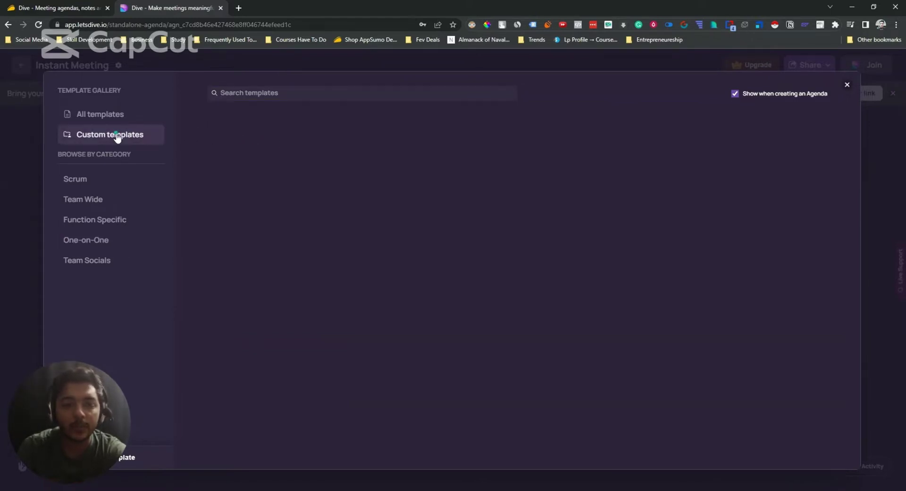
pyautogui.click(117, 116)
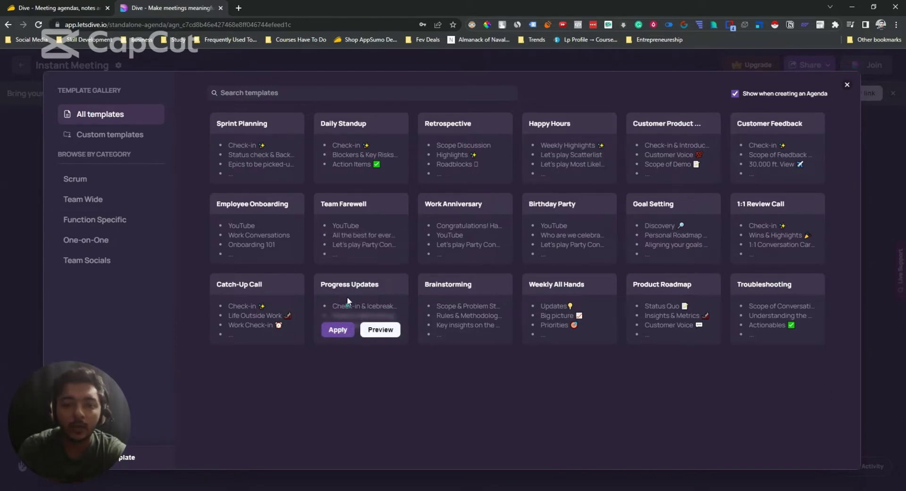
# Apply the Progress Updates template to the Instant Meeting and copy its invite link.
pyautogui.click(338, 330)
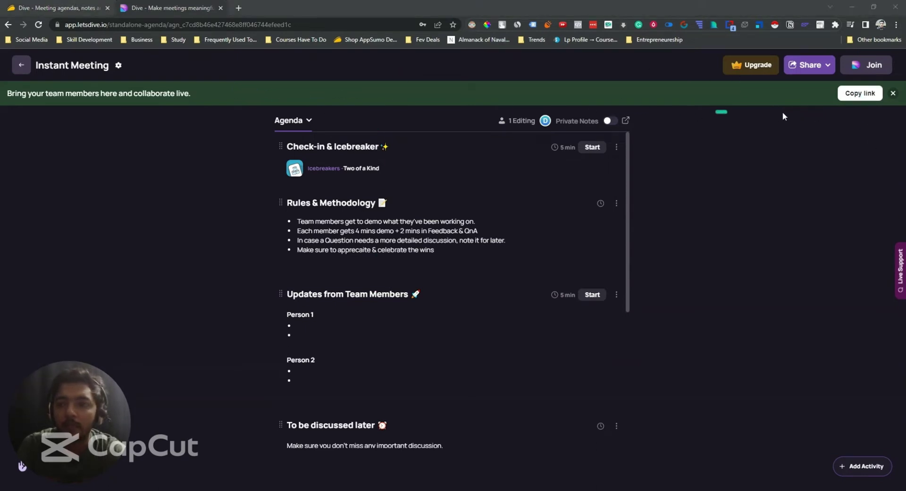
pyautogui.click(845, 95)
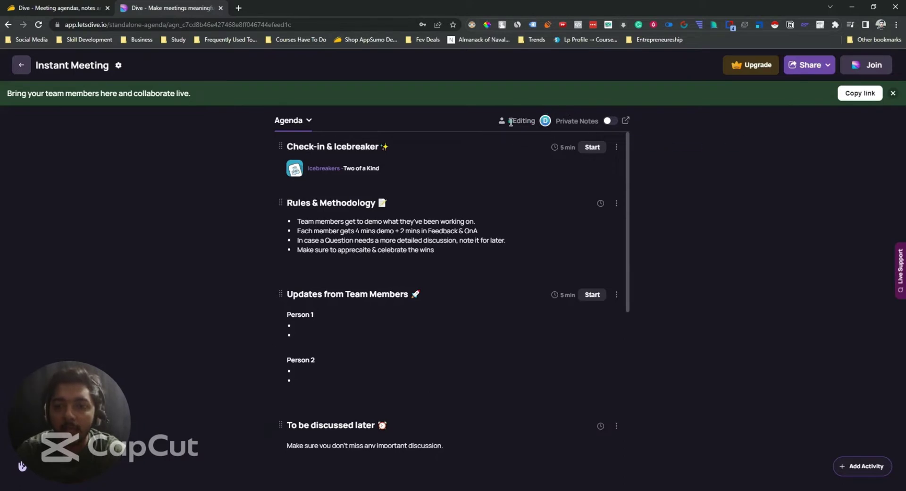
pyautogui.moveTo(510, 123); pyautogui.dragTo(528, 122)
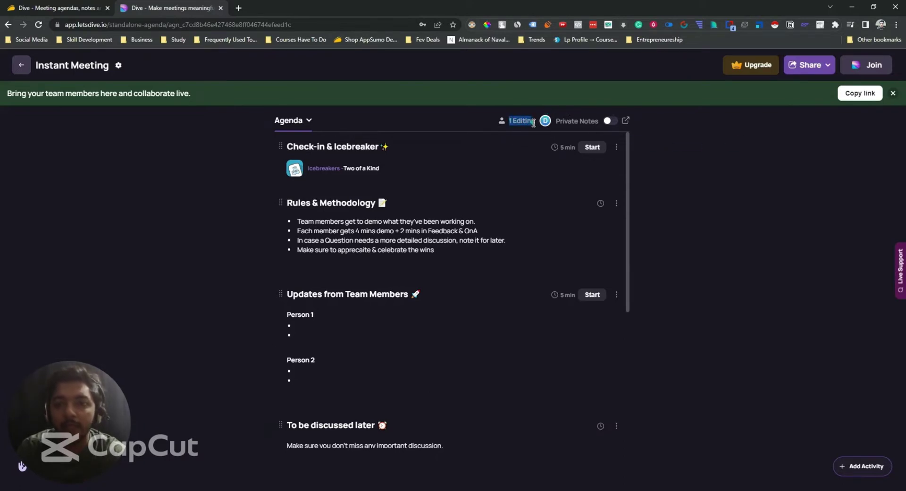
pyautogui.click(896, 25)
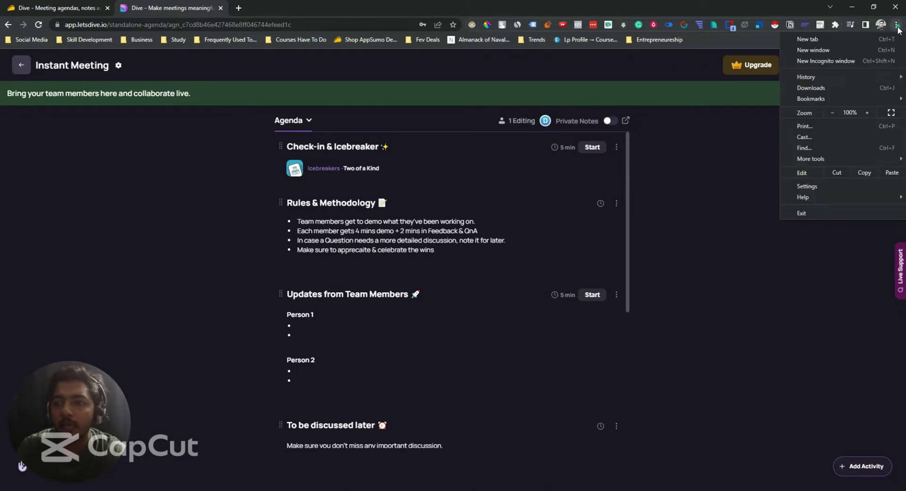
# Load the copied meeting link in a new incognito window, then minimize it.
pyautogui.click(874, 61)
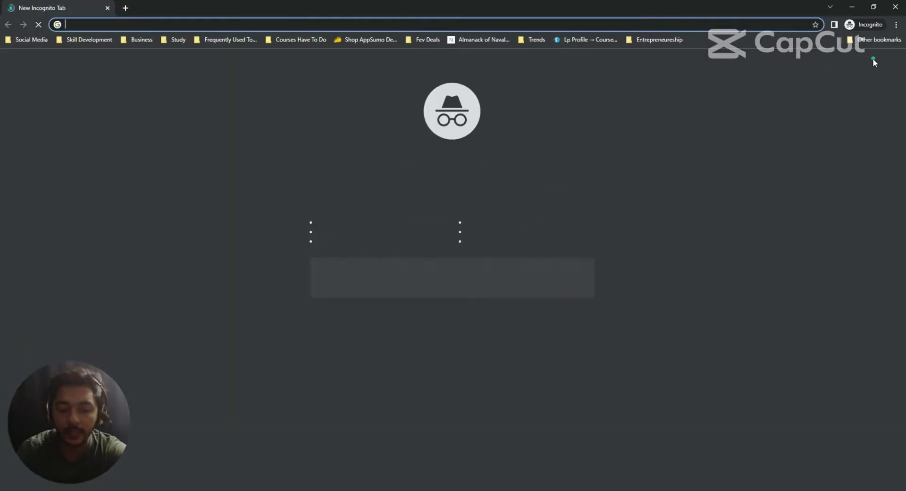
pyautogui.write('https://app.letsdive.io/standalone-agenda/agn_c7cd8b46e427468e8ff046744efeed1c')
pyautogui.press('Return')
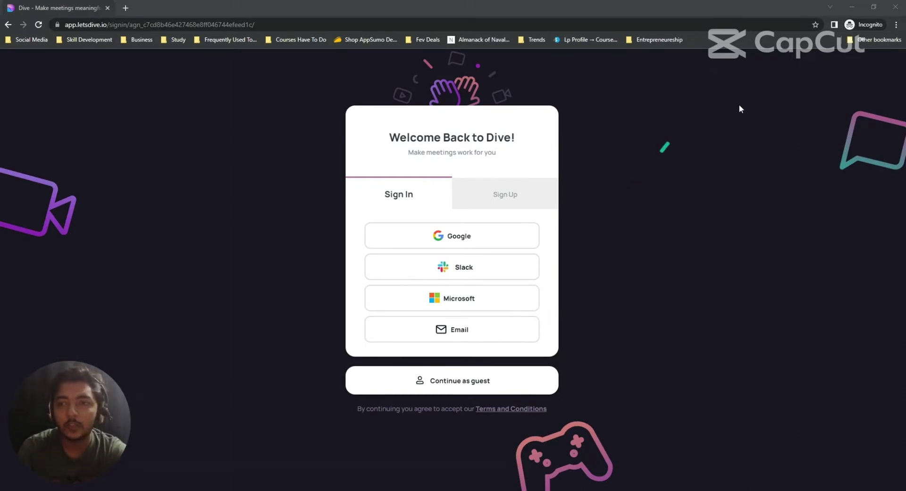
pyautogui.click(858, 5)
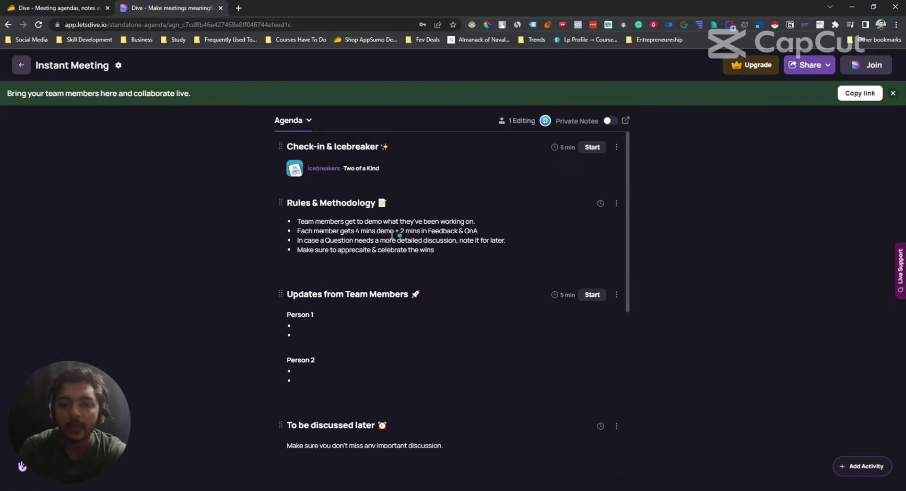
pyautogui.moveTo(294, 148); pyautogui.dragTo(384, 148)
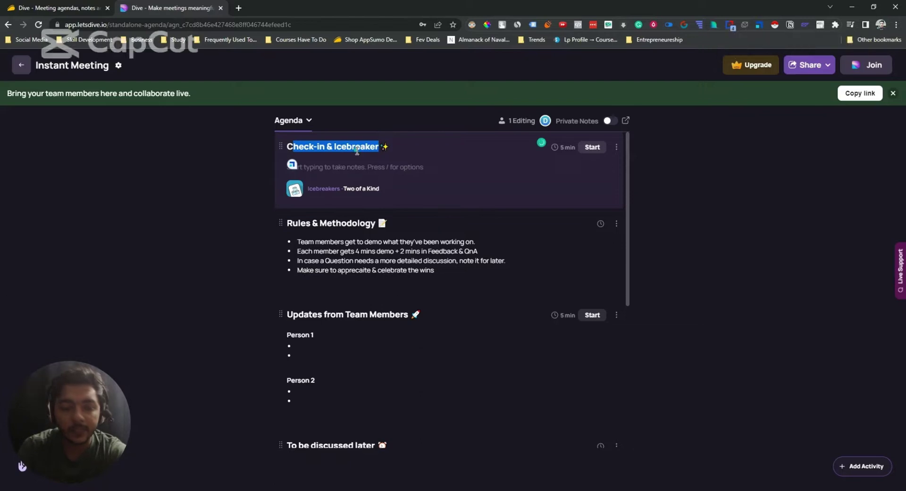
pyautogui.click(356, 165)
pyautogui.click(310, 224)
pyautogui.hotkey('shift', 'End')
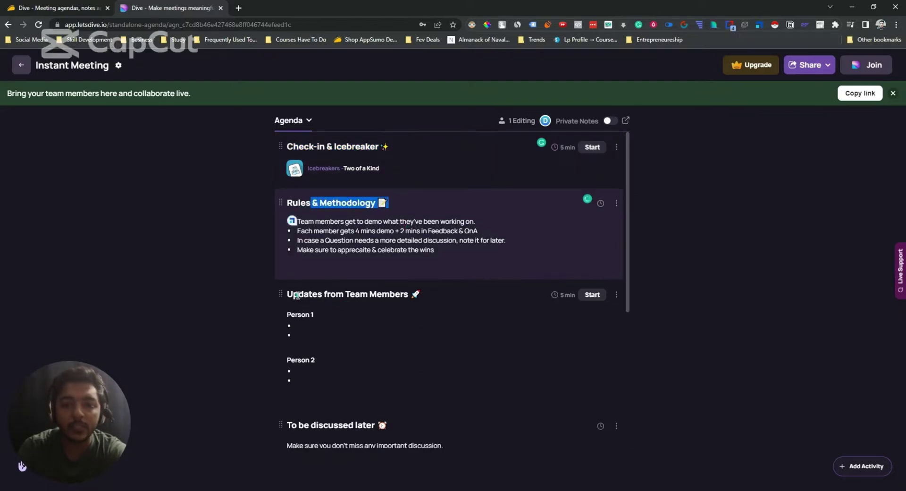
pyautogui.click(295, 295)
pyautogui.moveTo(315, 294); pyautogui.dragTo(429, 295)
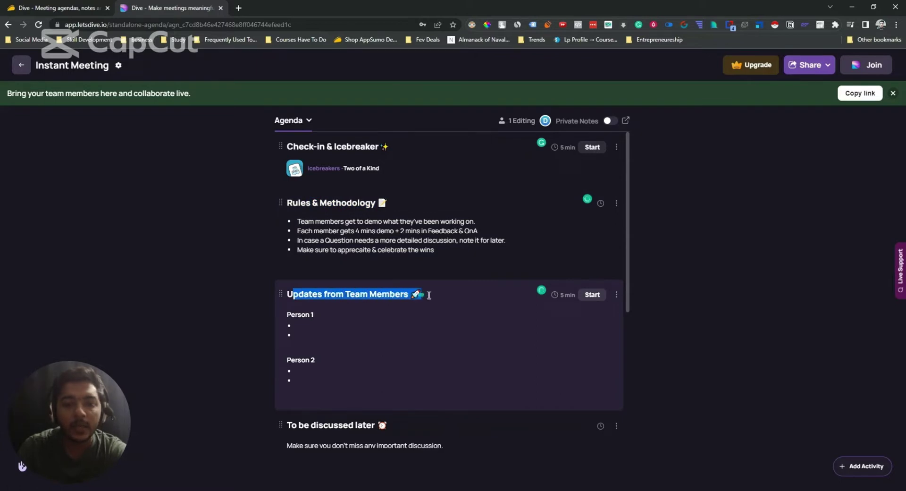
pyautogui.click(382, 310)
pyautogui.click(399, 221)
pyautogui.click(479, 224)
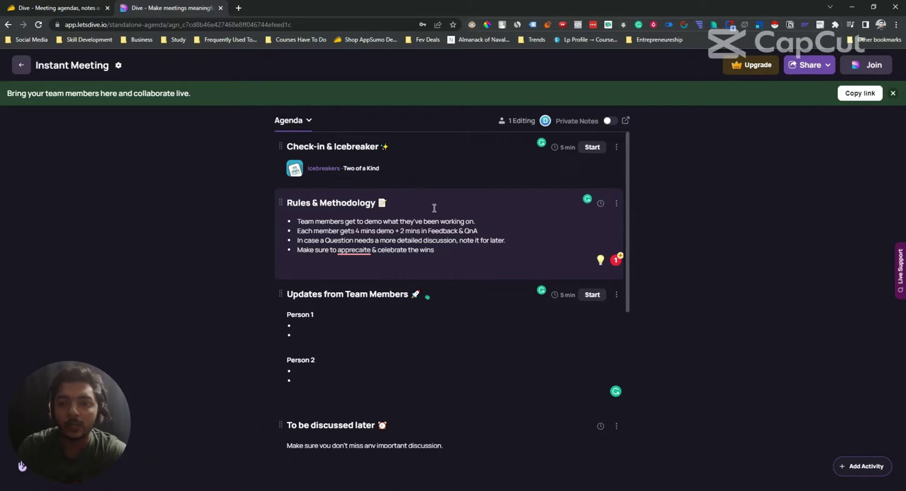
pyautogui.click(566, 149)
pyautogui.click(519, 171)
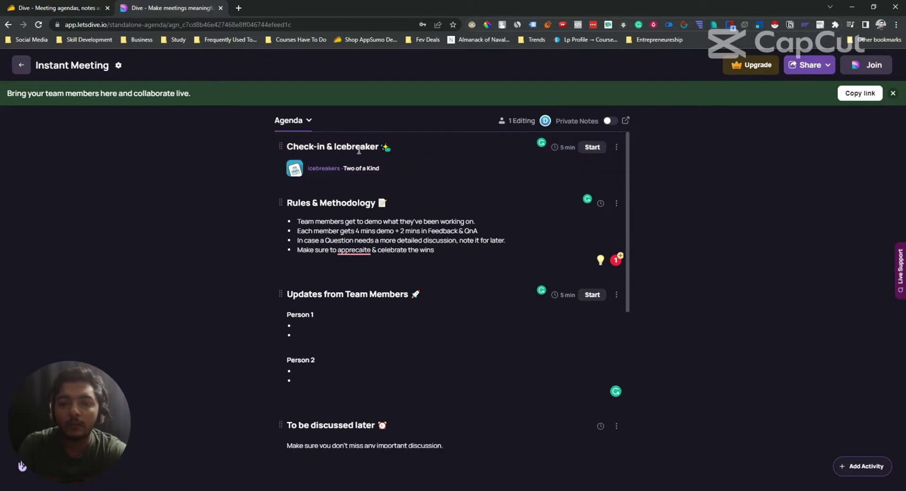
pyautogui.moveTo(300, 146); pyautogui.dragTo(406, 149)
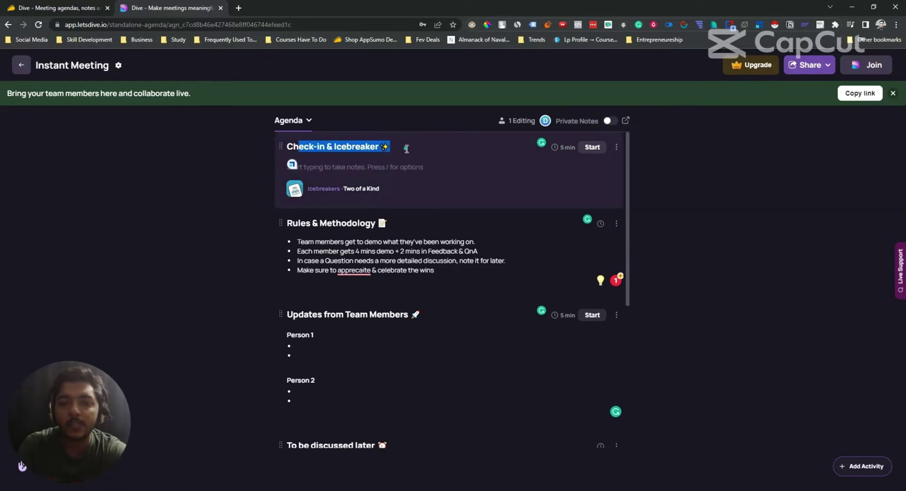
# Set the Check-in & Icebreaker duration to 6 min and start that item.
pyautogui.click(565, 154)
pyautogui.click(564, 150)
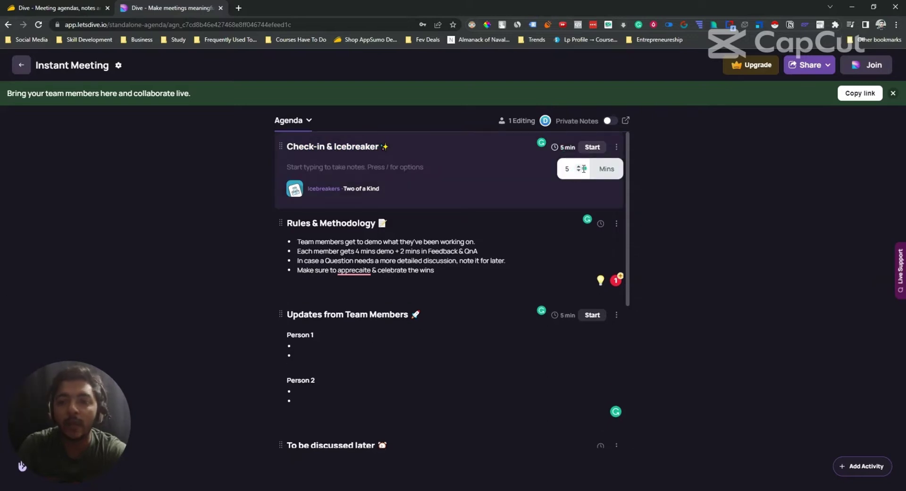
pyautogui.click(578, 166)
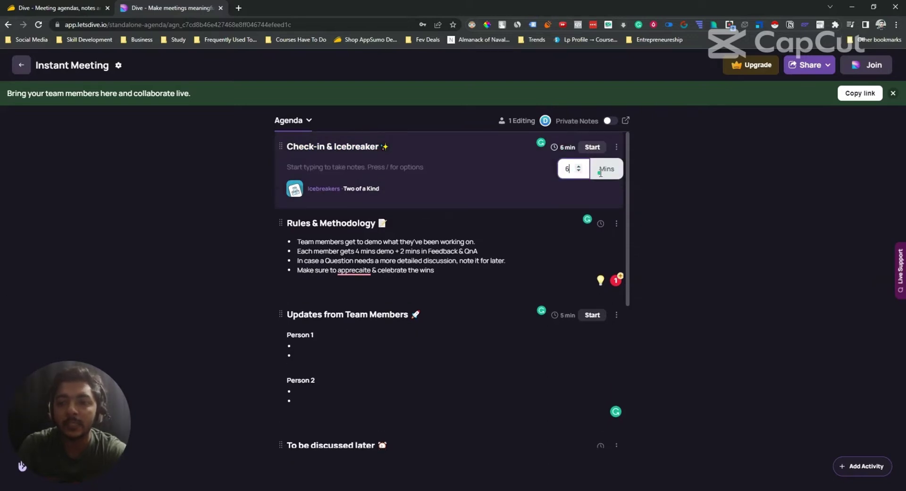
pyautogui.click(533, 175)
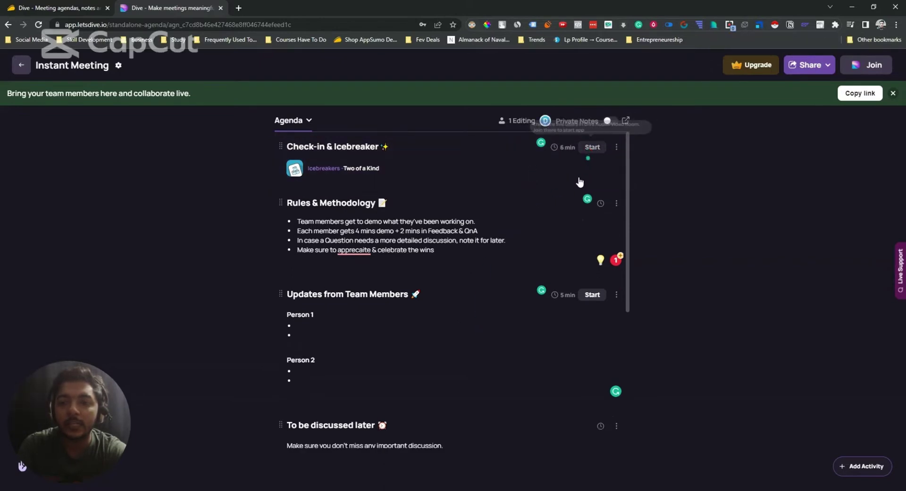
pyautogui.click(591, 148)
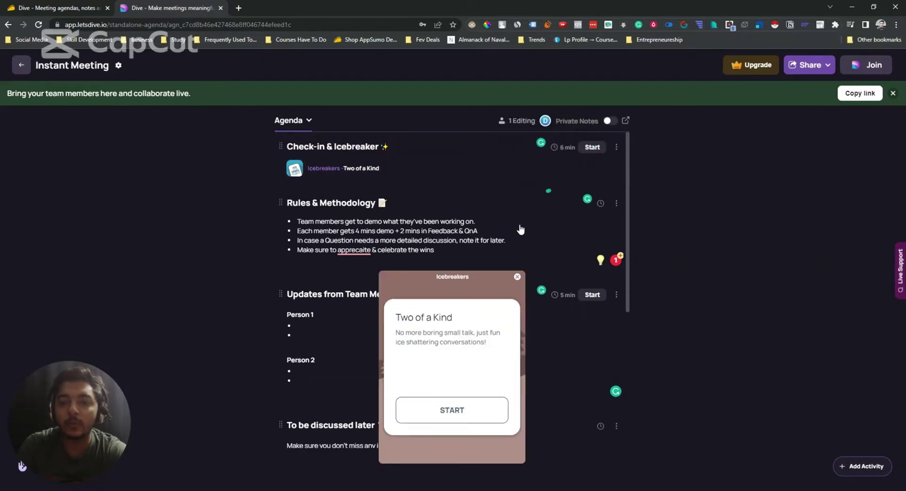
# Play Two of a Kind through to the final icebreaker card, then restart the deck.
pyautogui.click(463, 410)
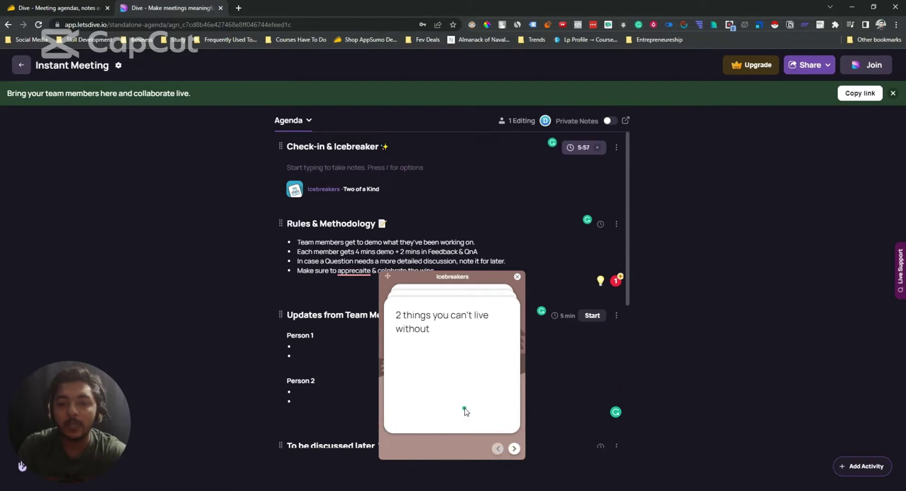
pyautogui.click(513, 450)
pyautogui.click(514, 449)
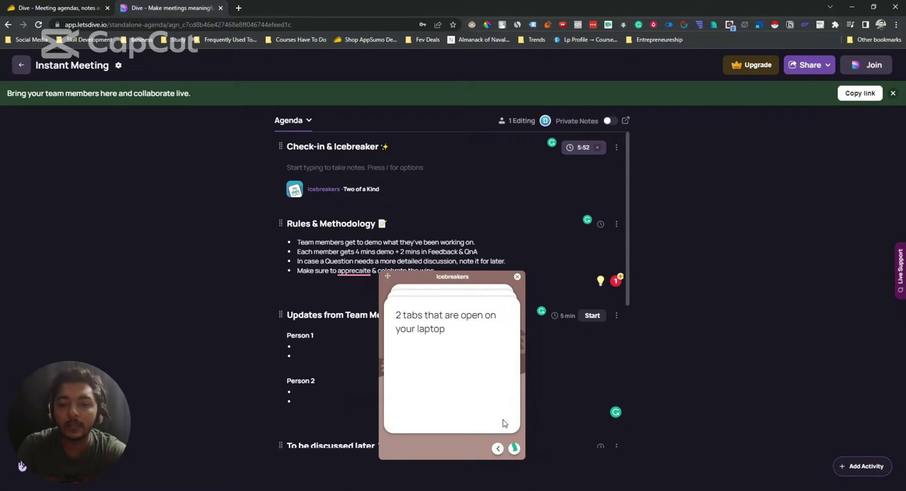
pyautogui.click(514, 448)
pyautogui.click(514, 449)
pyautogui.click(514, 449)
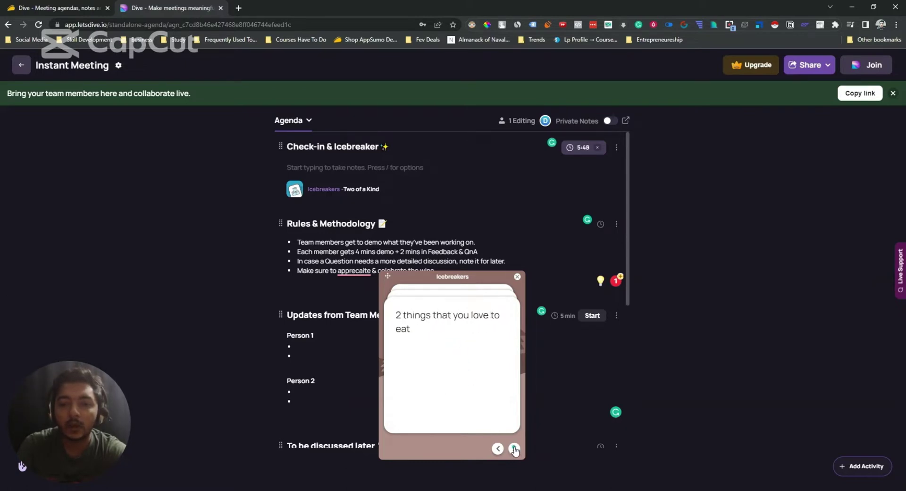
pyautogui.click(514, 449)
pyautogui.click(514, 449)
pyautogui.click(514, 449)
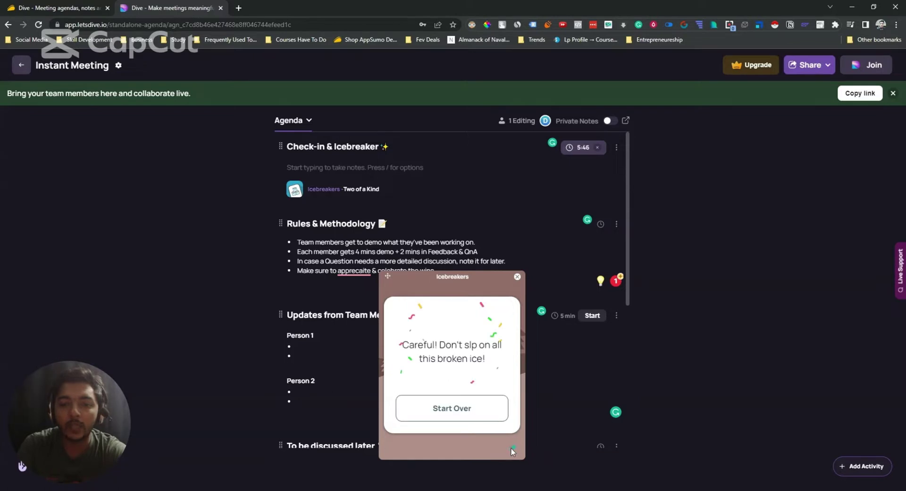
pyautogui.click(444, 409)
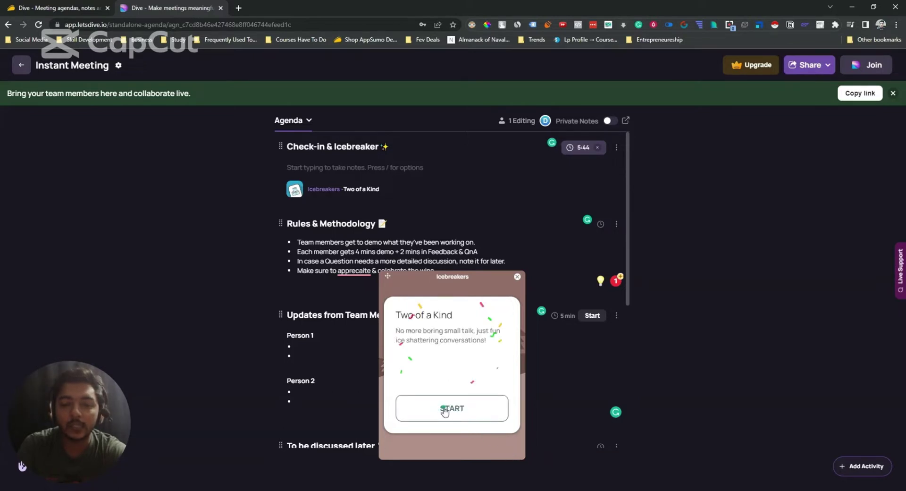
# End the Icebreakers app for all participants after first cancelling the close.
pyautogui.click(519, 277)
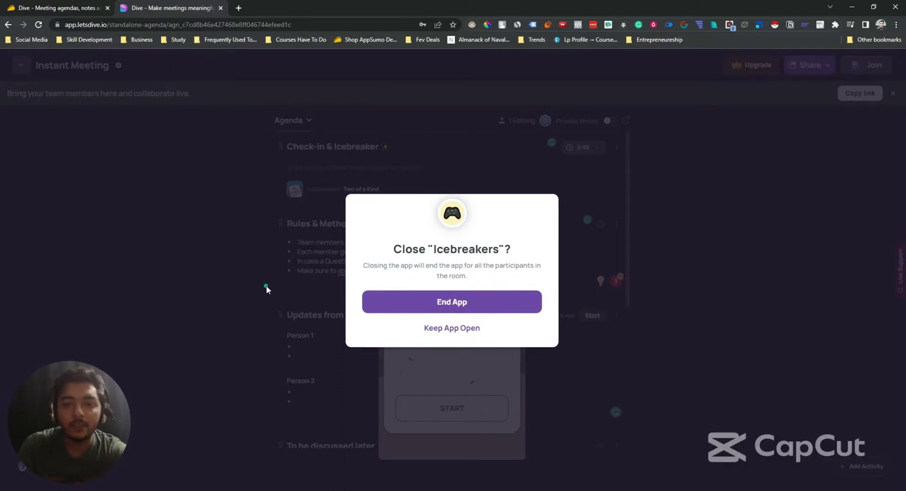
pyautogui.click(461, 330)
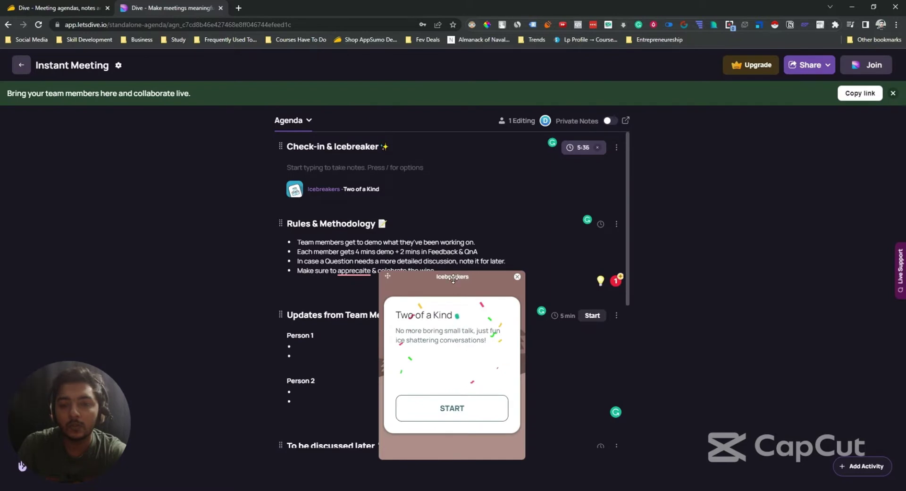
pyautogui.click(439, 164)
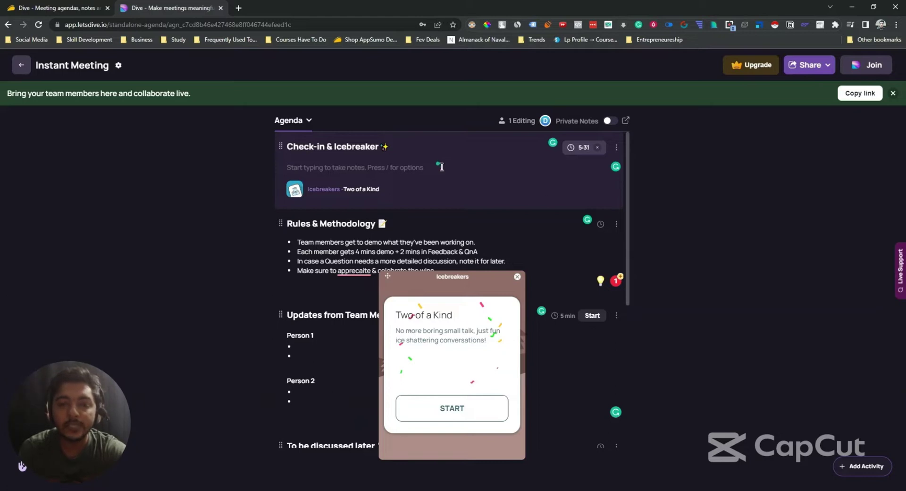
pyautogui.click(518, 277)
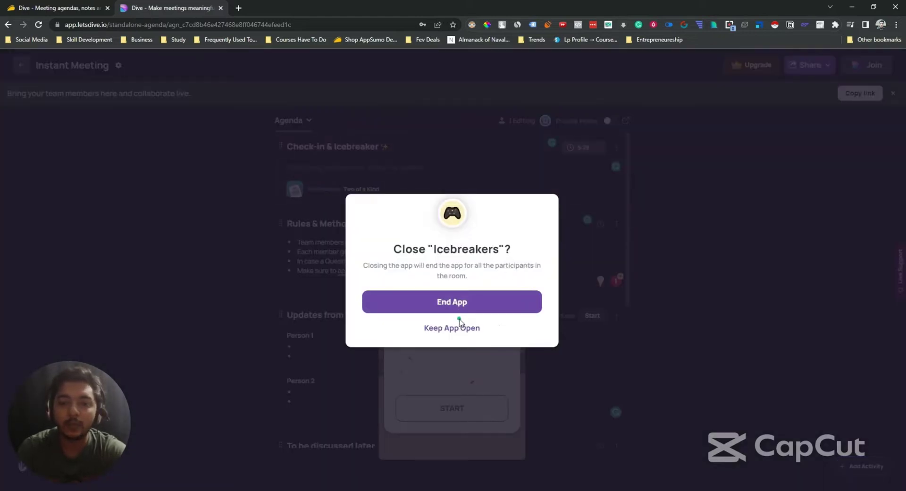
pyautogui.click(460, 318)
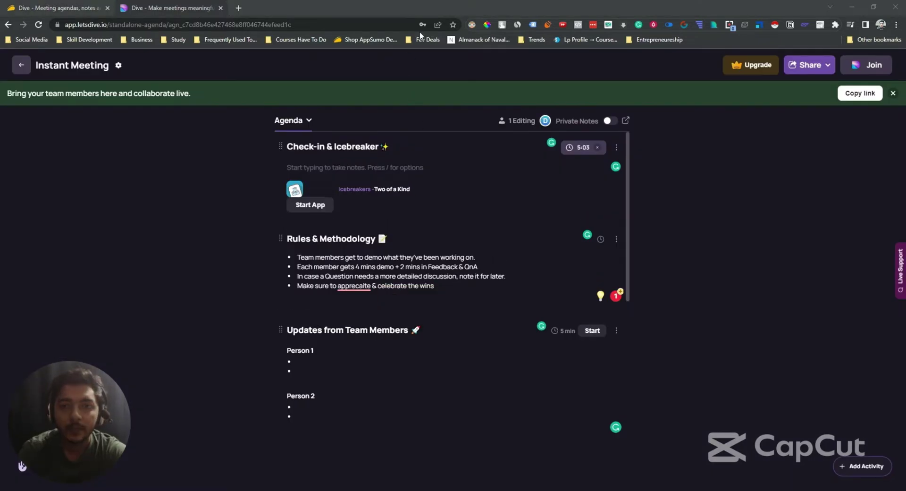
# End the Check-in activity and add a new agenda item titled 'Upload the Media'.
pyautogui.click(593, 149)
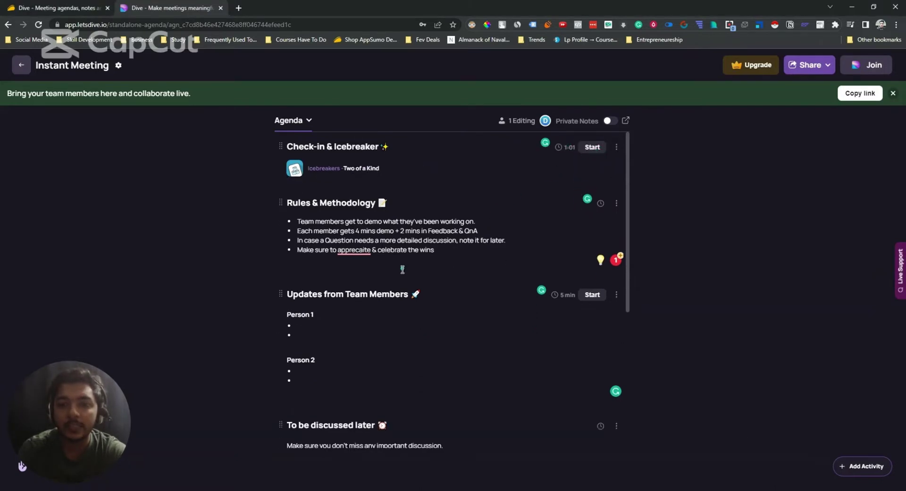
pyautogui.scroll(-5, 403, 270)
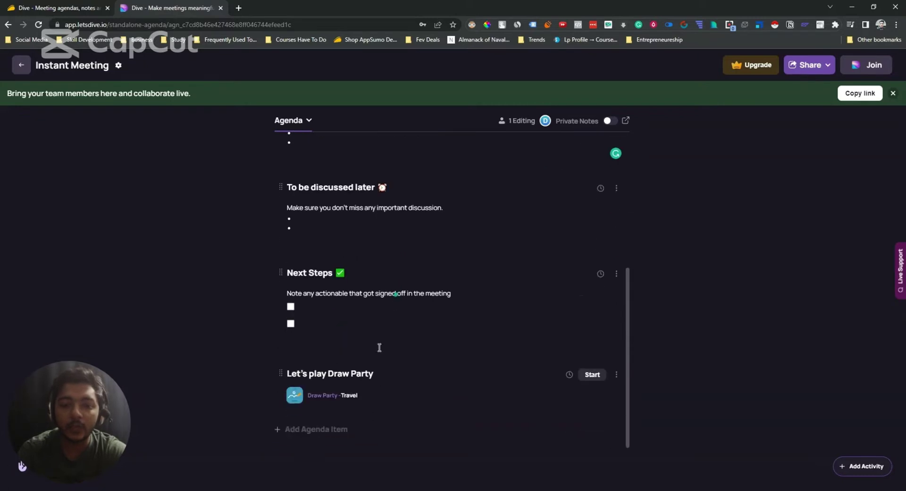
pyautogui.click(313, 430)
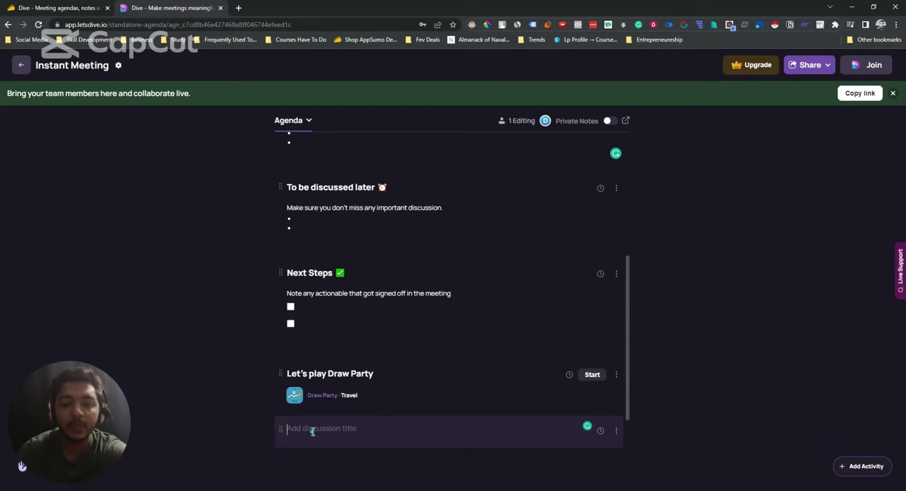
pyautogui.write('Upload the  ht')
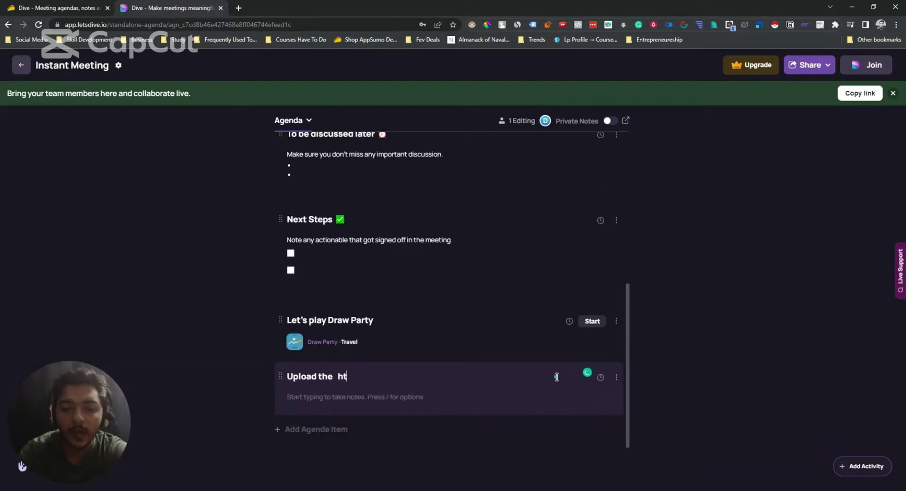
pyautogui.write('tps:Media')
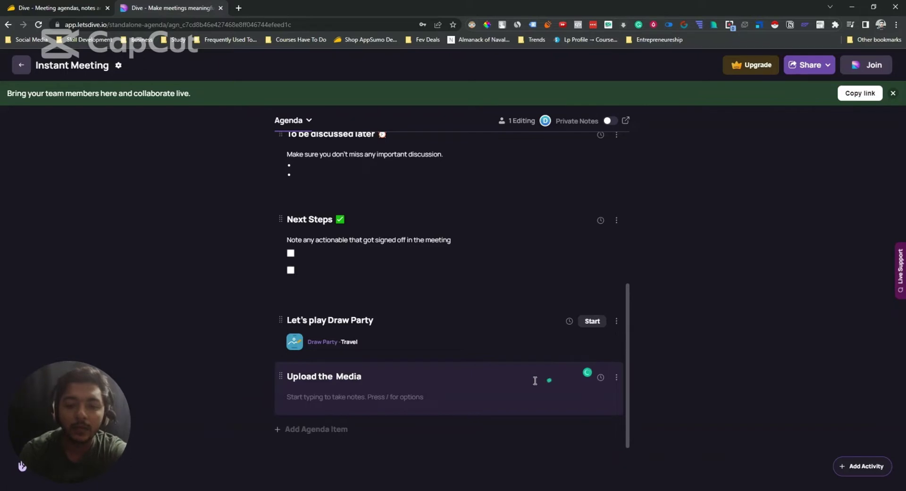
pyautogui.click(358, 397)
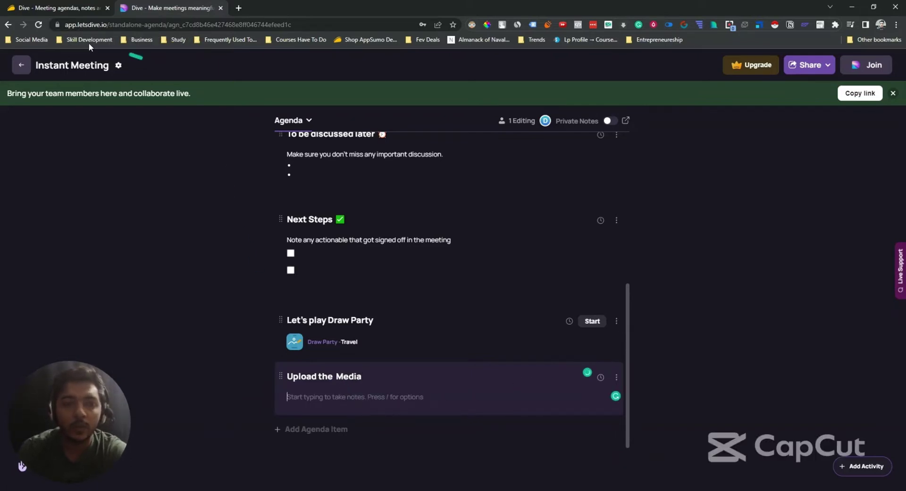
# Select the Dive description paragraphs on the AppSumo page and return to the agenda.
pyautogui.click(67, 11)
pyautogui.scroll(-5, 330, 236)
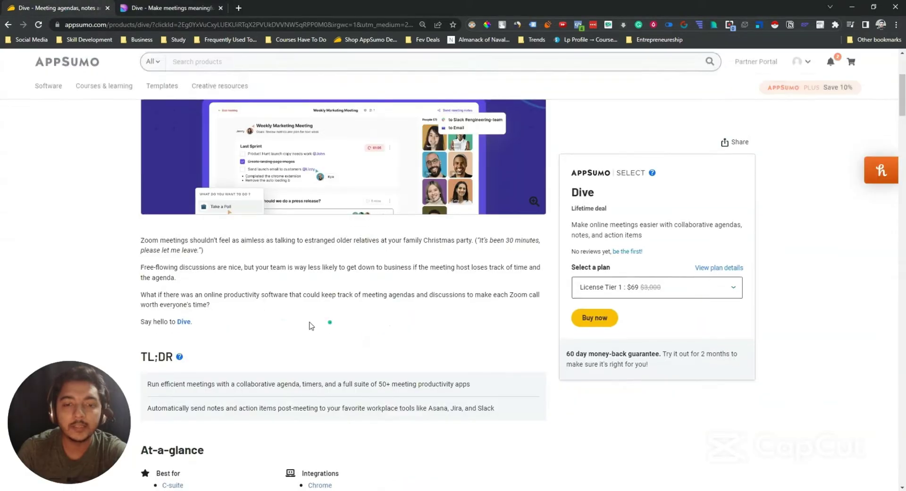
pyautogui.moveTo(140, 240); pyautogui.dragTo(253, 304)
pyautogui.hotkey('ctrl', 'c')
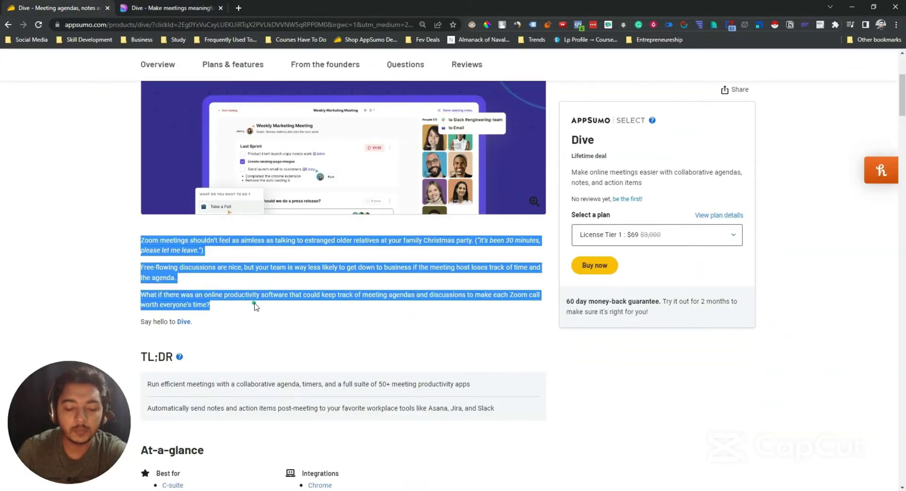
pyautogui.click(179, 11)
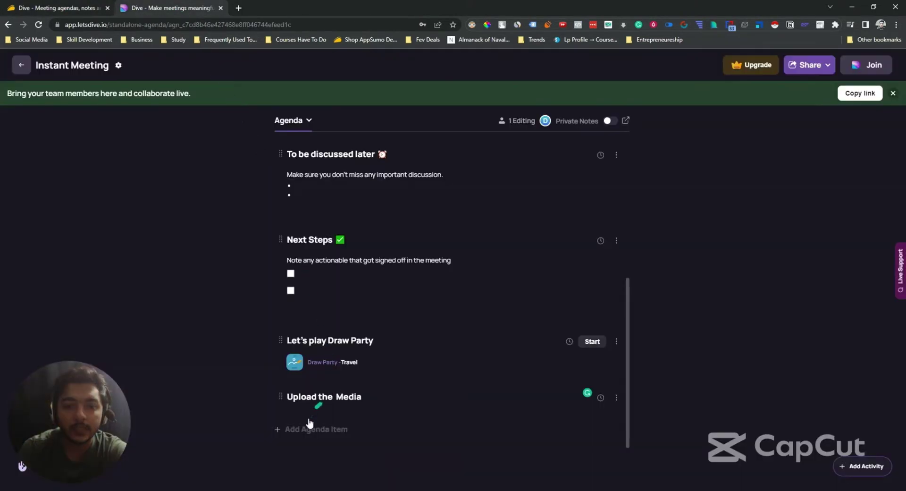
# Paste the copied AppSumo description into the 'Upload the Media' item's notes.
pyautogui.click(312, 401)
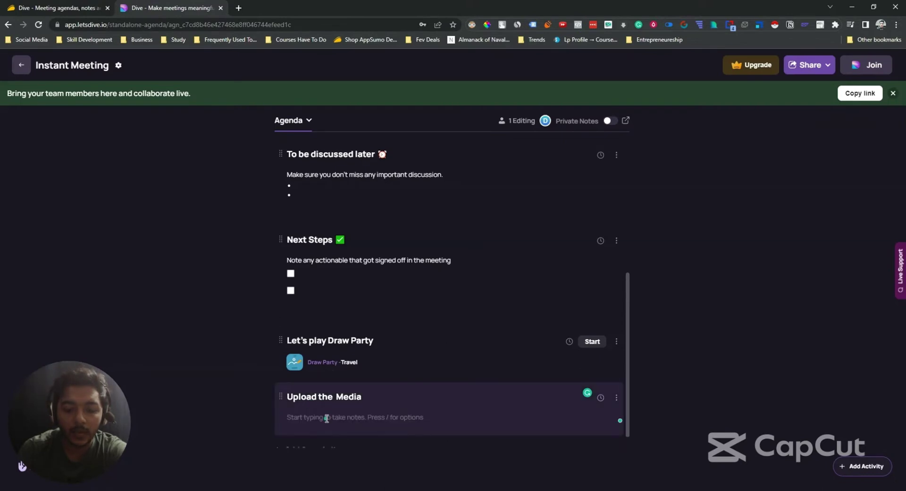
pyautogui.hotkey('ctrl', 'v')
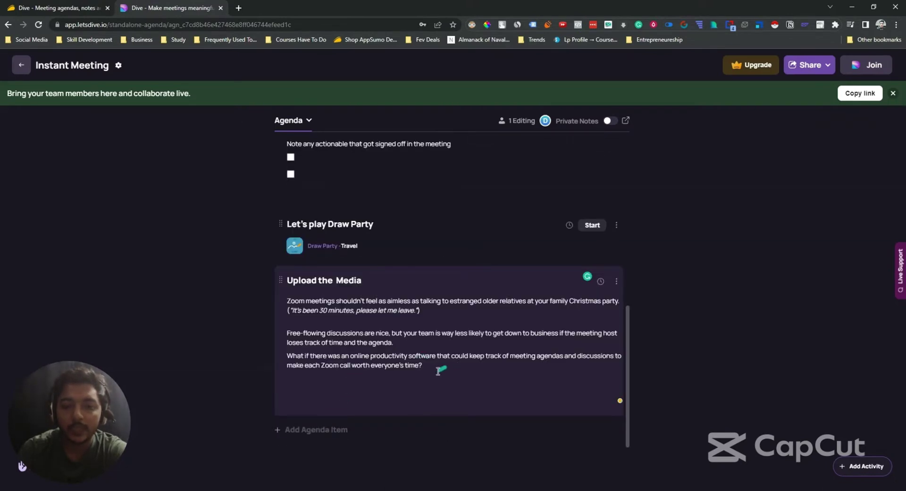
pyautogui.moveTo(438, 371); pyautogui.dragTo(286, 300)
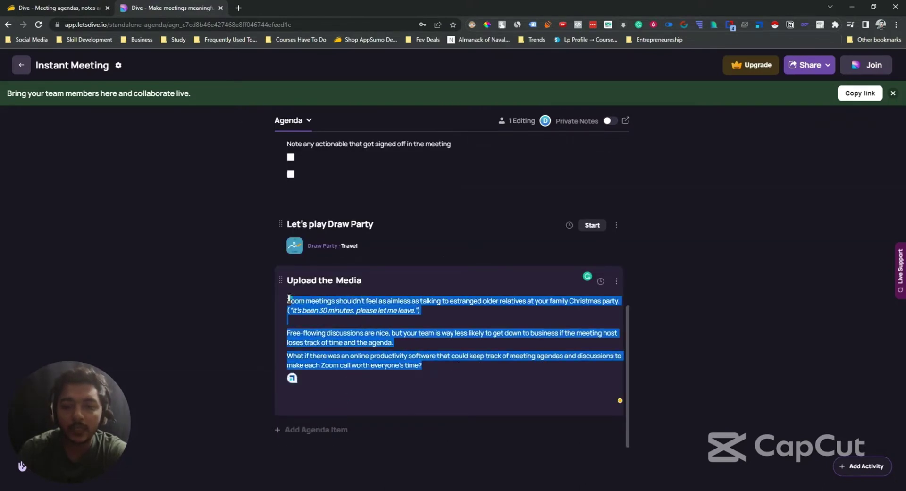
pyautogui.click(428, 330)
pyautogui.click(618, 281)
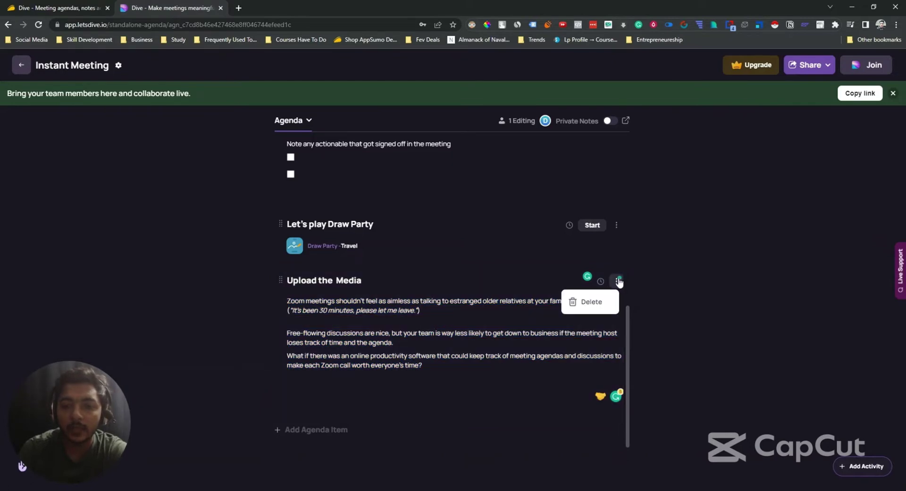
pyautogui.click(518, 310)
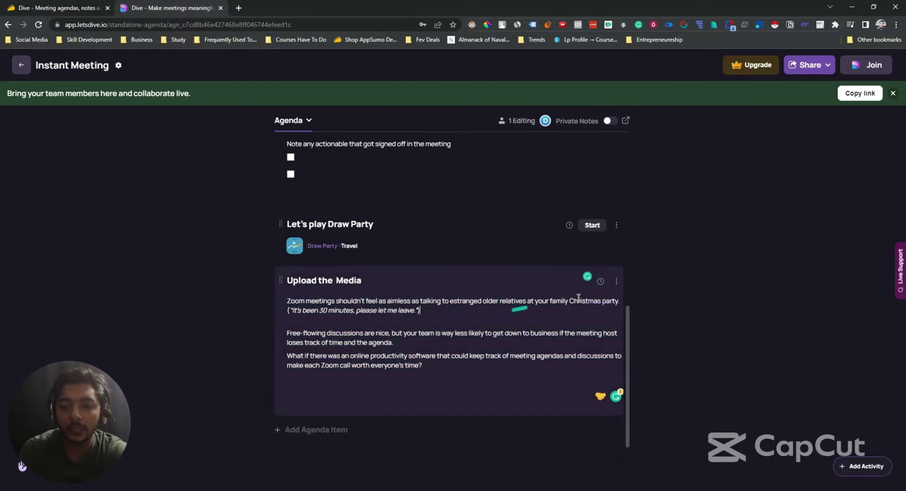
# Give the Upload the Media item a 2-minute duration and scroll back to the agenda's top.
pyautogui.click(601, 283)
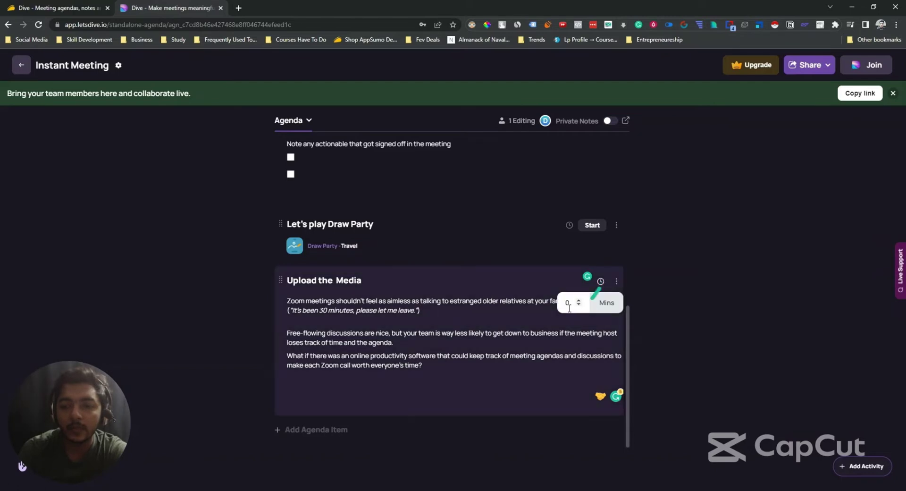
pyautogui.click(579, 301)
pyautogui.click(579, 302)
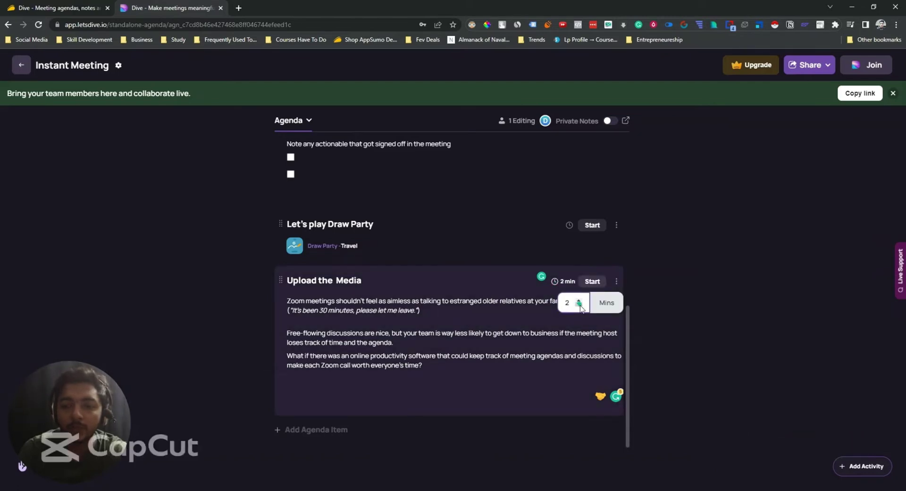
pyautogui.click(519, 342)
pyautogui.scroll(3, 516, 354)
pyautogui.scroll(5, 516, 353)
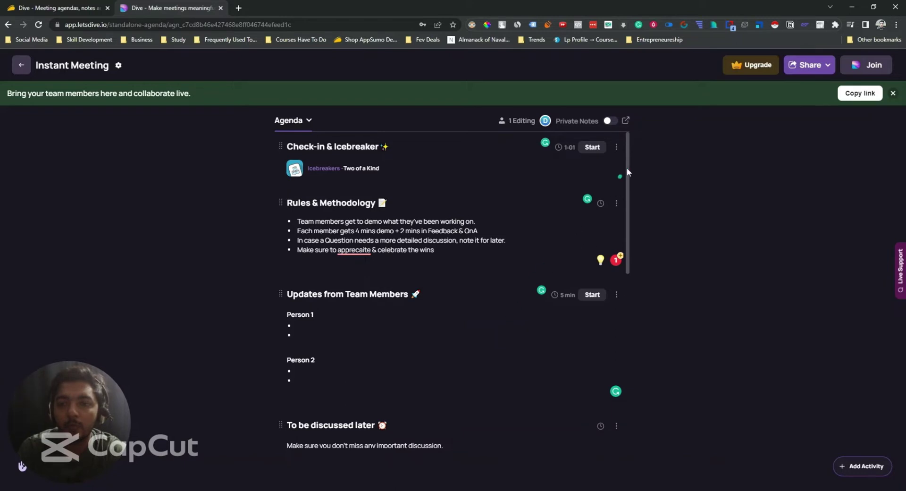
# Write the private note 'Here is my private note for this meeting.', then return to the Agenda.
pyautogui.click(610, 122)
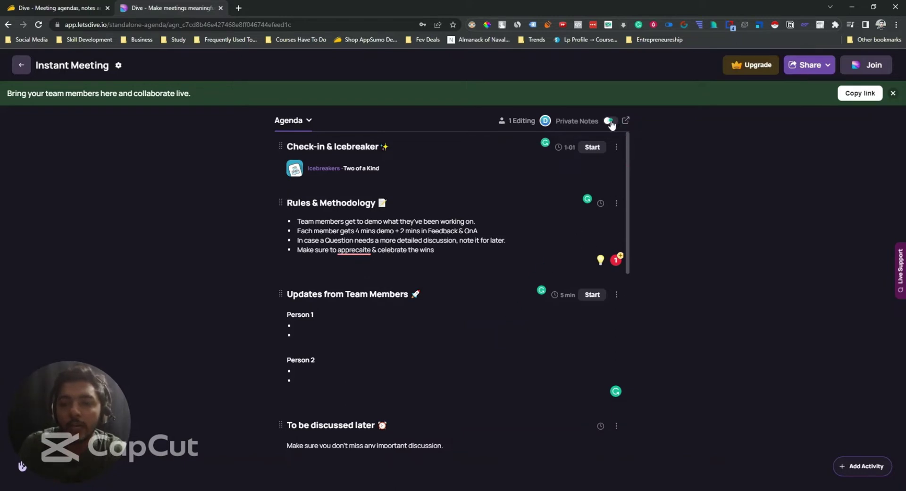
pyautogui.click(610, 121)
pyautogui.click(611, 121)
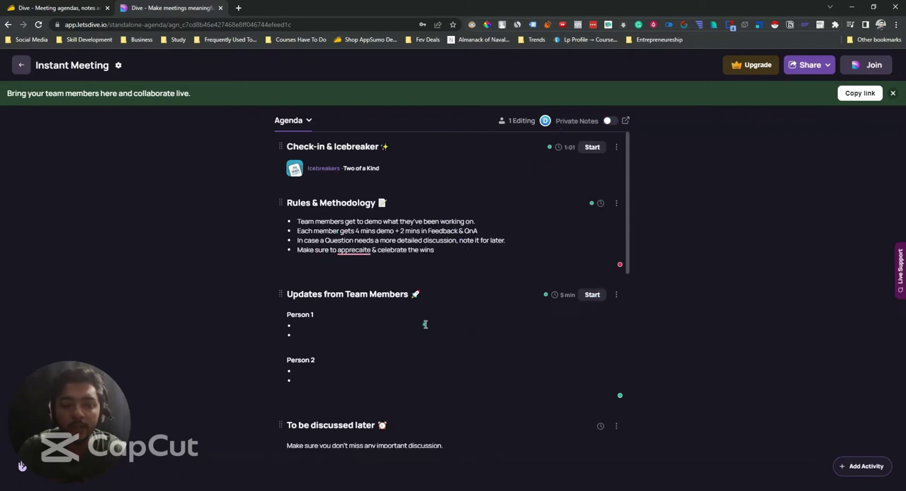
pyautogui.click(608, 122)
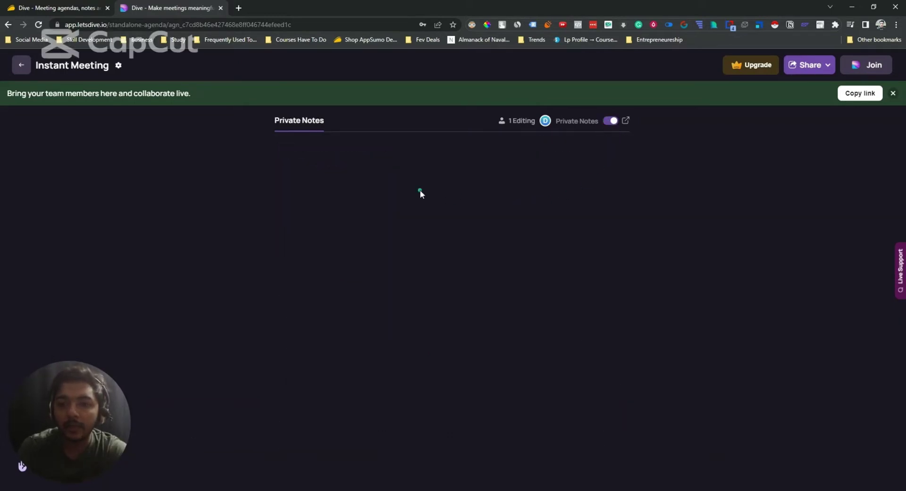
pyautogui.click(385, 141)
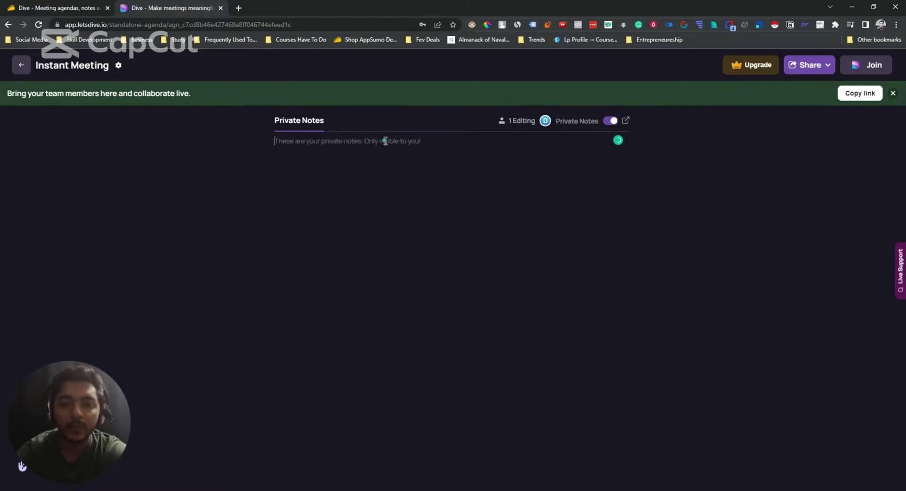
pyautogui.write('Here is my')
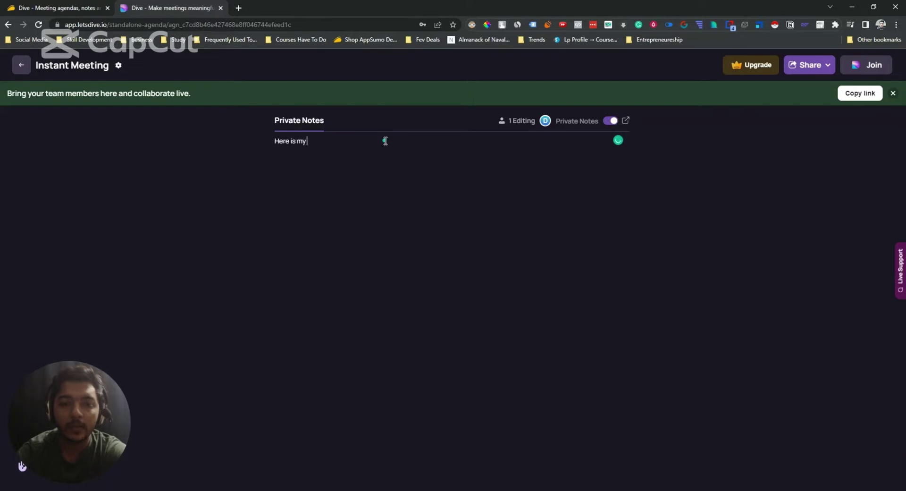
pyautogui.write(' private note ')
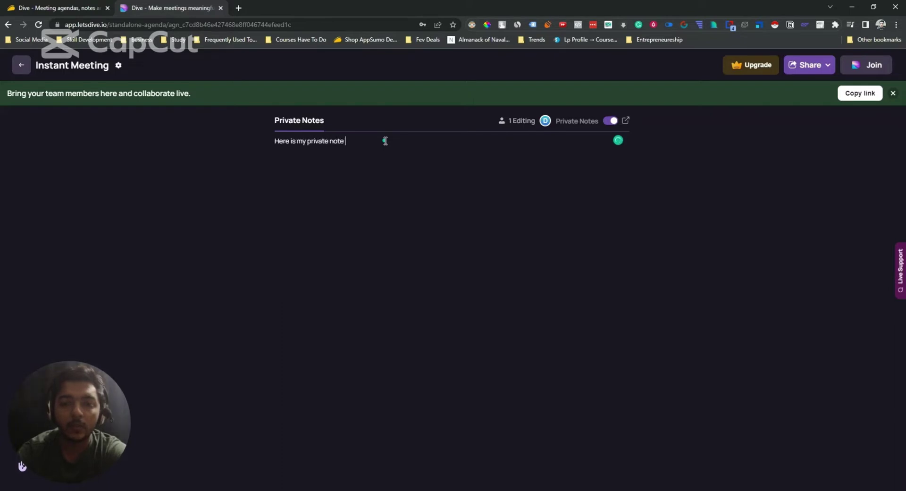
pyautogui.write('for th')
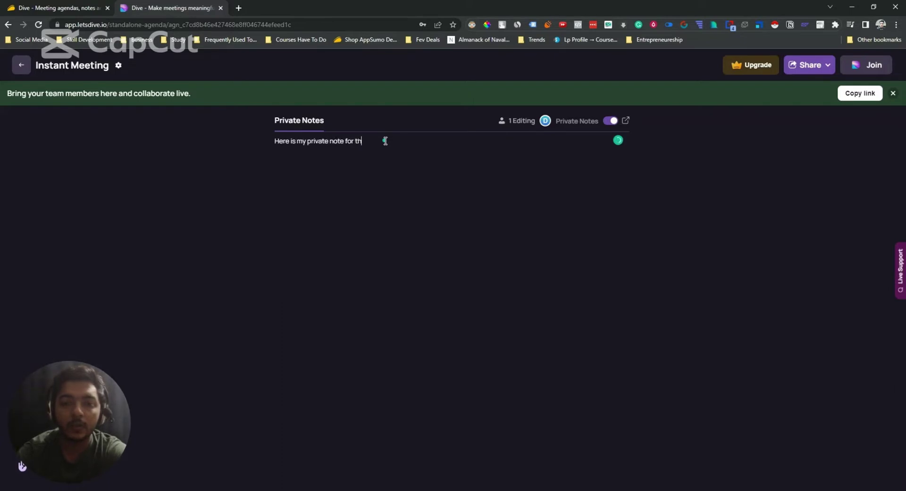
pyautogui.write('is meeting.')
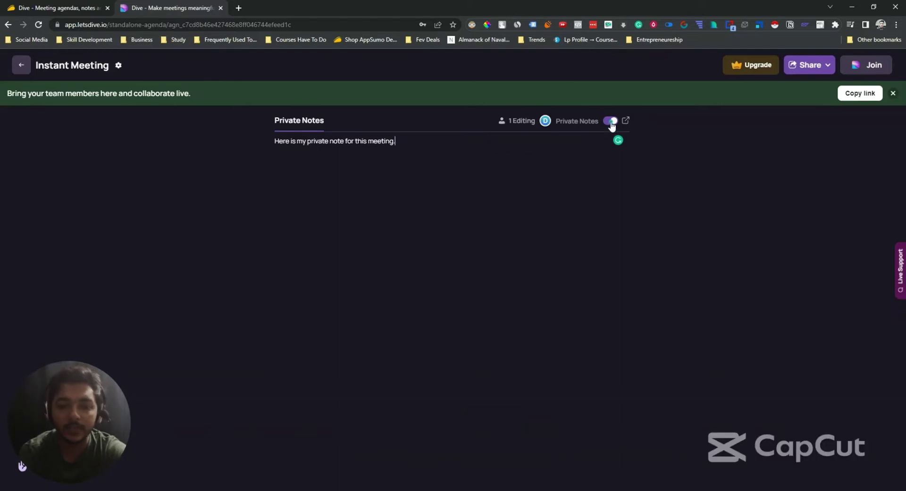
pyautogui.click(611, 121)
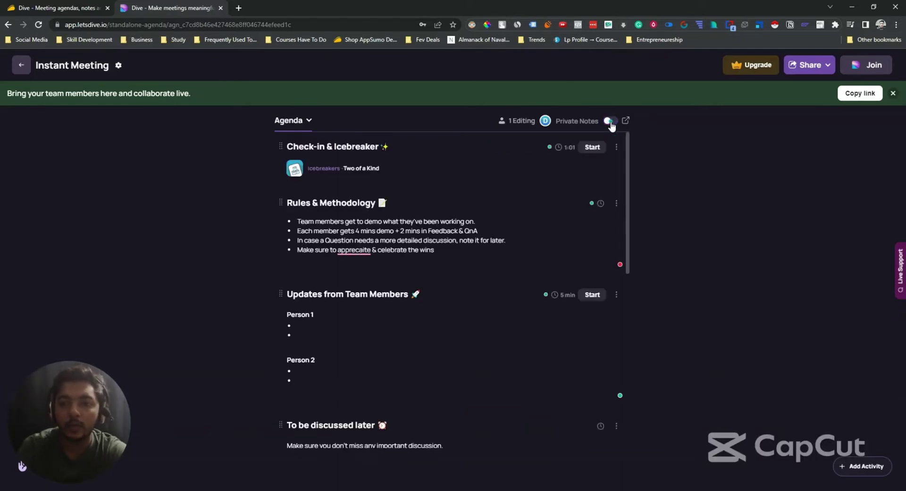
# Add a Whiteboard activity as a 'Discuss & Brainstorm' item after Upload the Media.
pyautogui.scroll(-5, 427, 366)
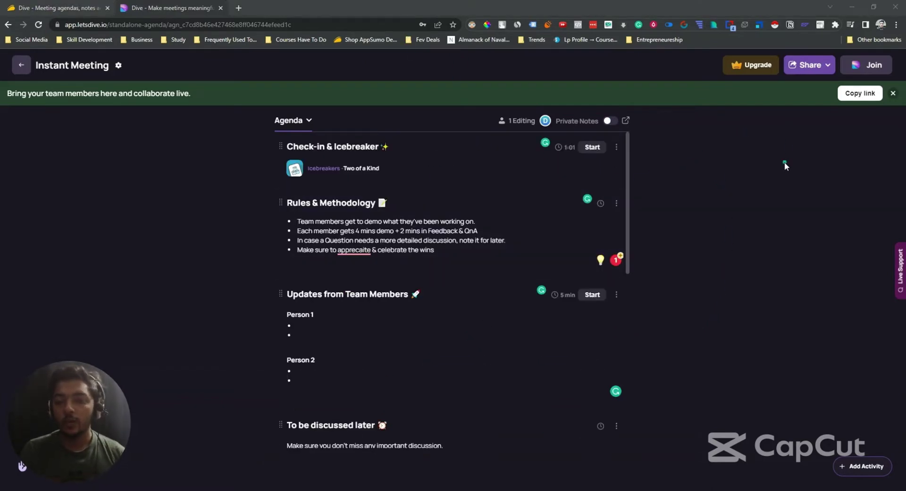
pyautogui.click(860, 473)
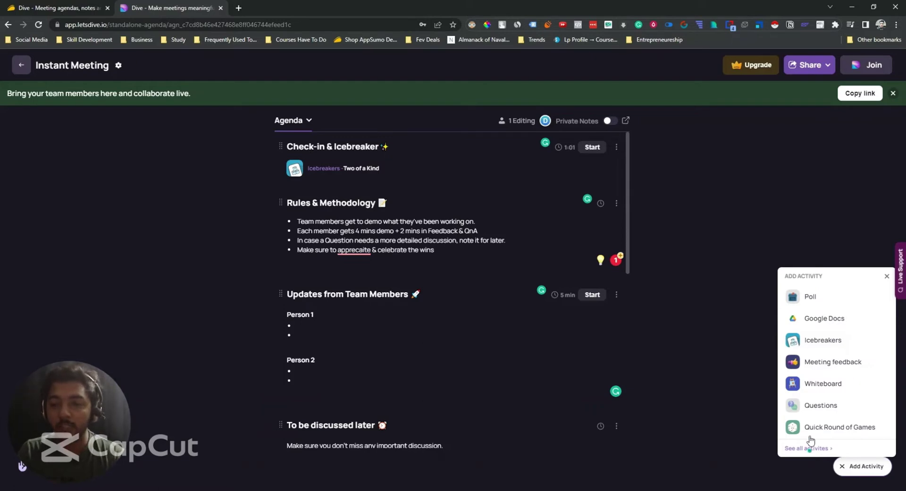
pyautogui.click(824, 384)
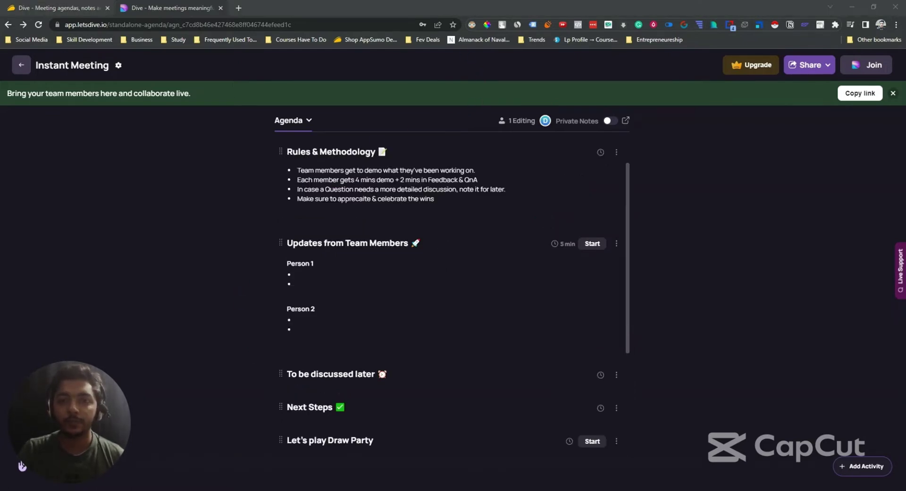
pyautogui.scroll(-5, 471, 285)
pyautogui.scroll(6, 495, 344)
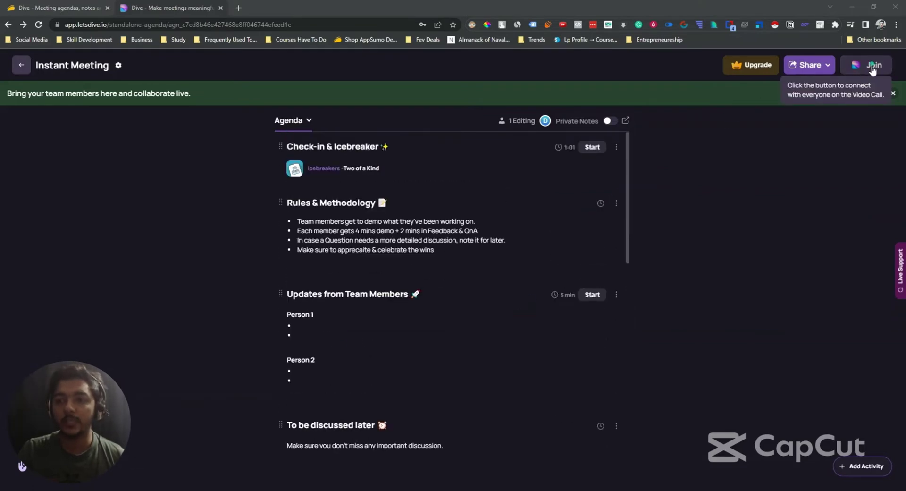
# Join the meeting's video call and allow microphone access.
pyautogui.click(872, 66)
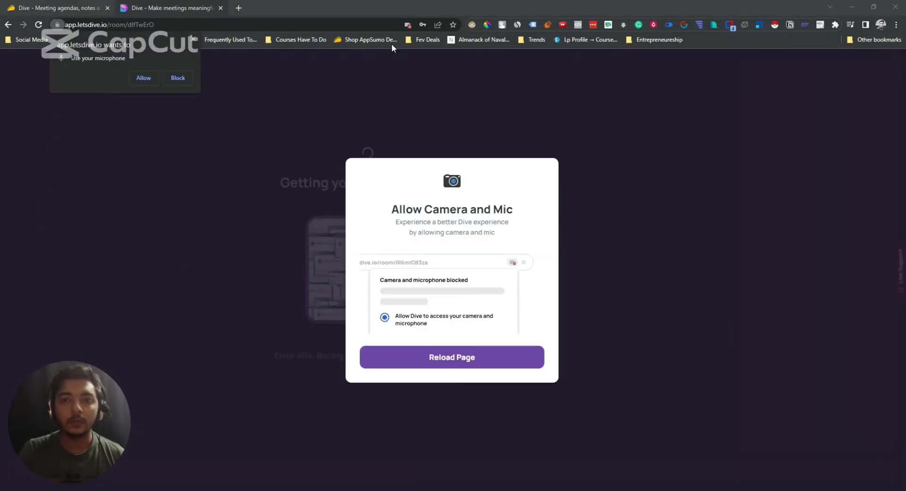
pyautogui.click(144, 78)
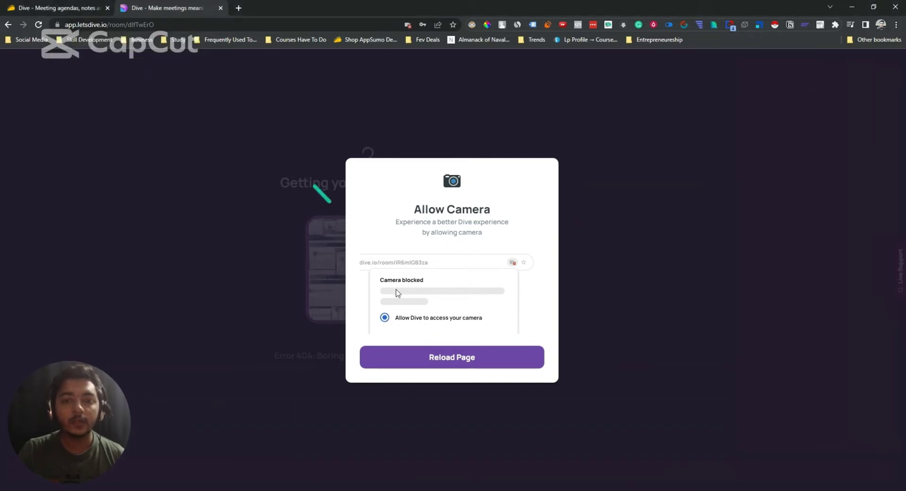
pyautogui.click(434, 362)
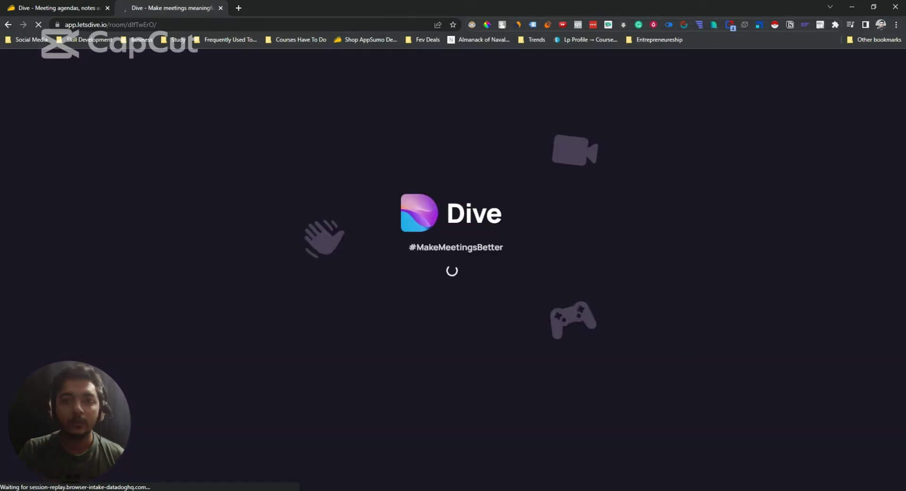
pyautogui.moveTo(282, 182); pyautogui.dragTo(478, 182)
pyautogui.click(477, 182)
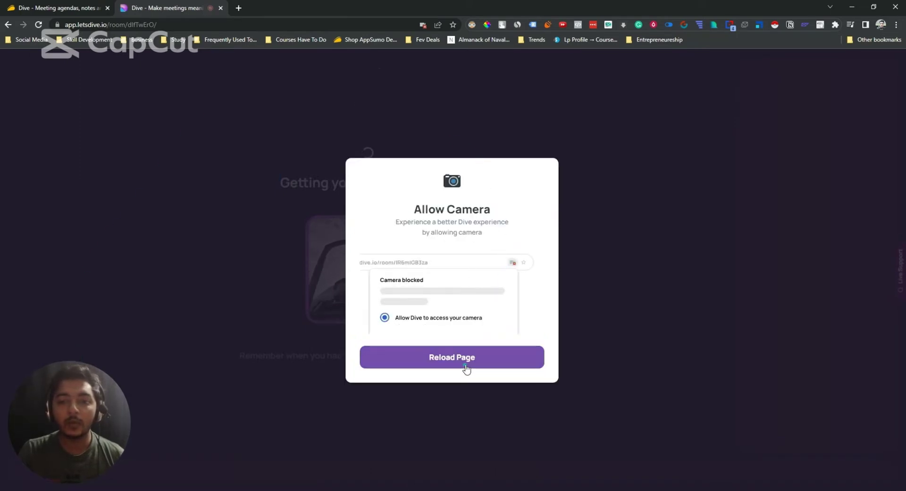
pyautogui.click(466, 368)
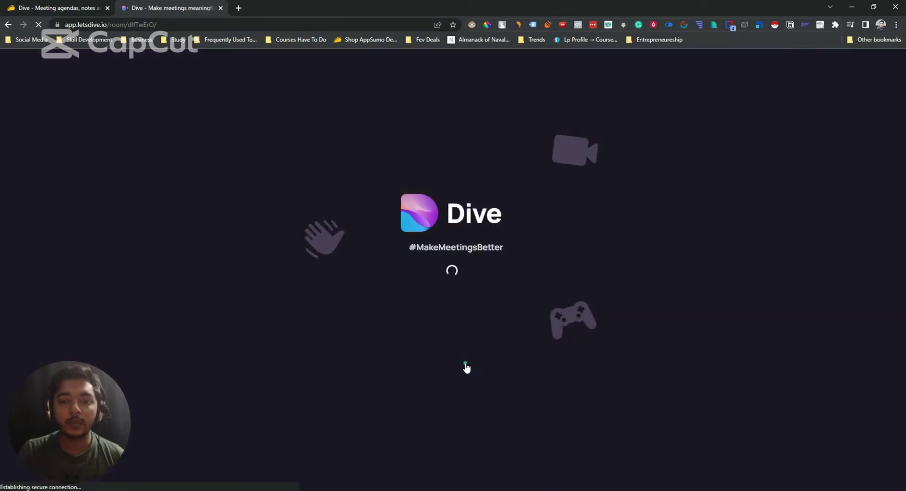
# Allow camera access in the site permissions and reload to show the webcam preview.
pyautogui.click(58, 27)
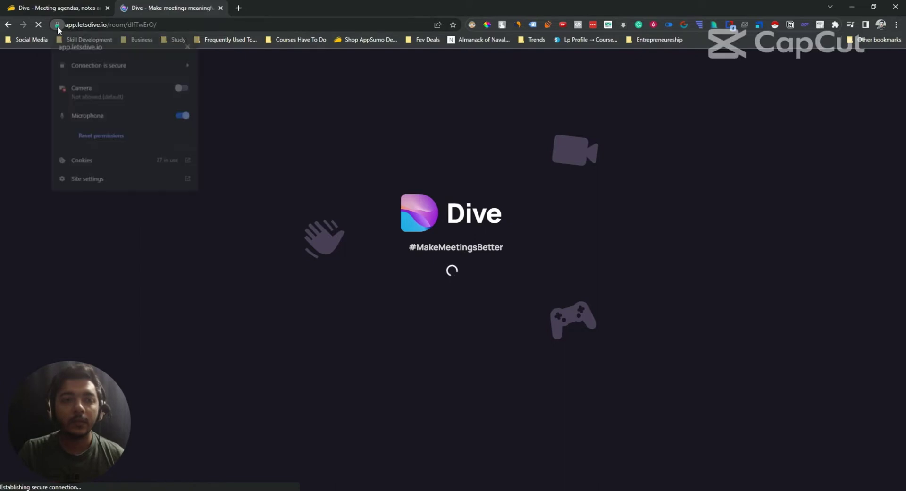
pyautogui.click(182, 89)
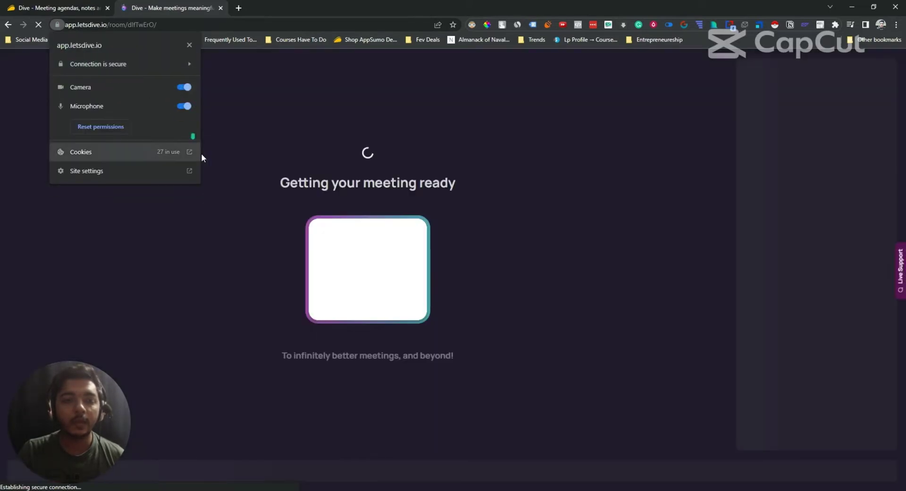
pyautogui.click(260, 151)
pyautogui.click(209, 56)
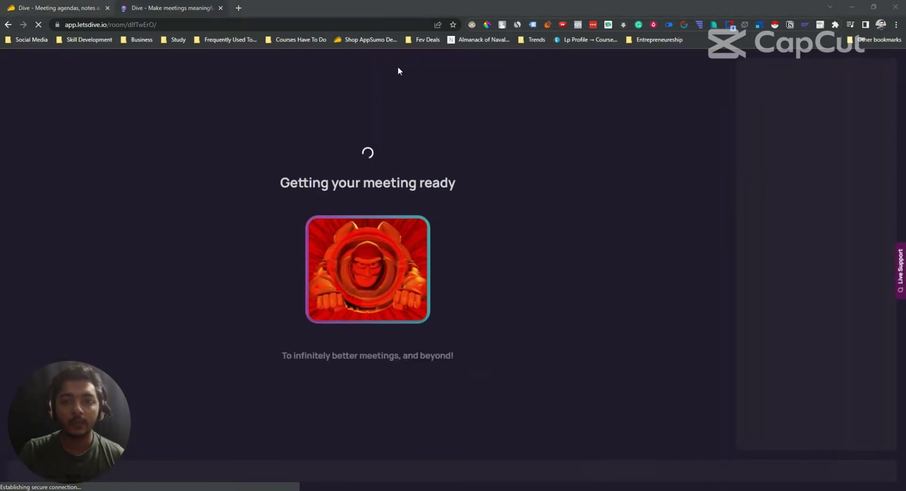
pyautogui.moveTo(289, 179); pyautogui.dragTo(468, 182)
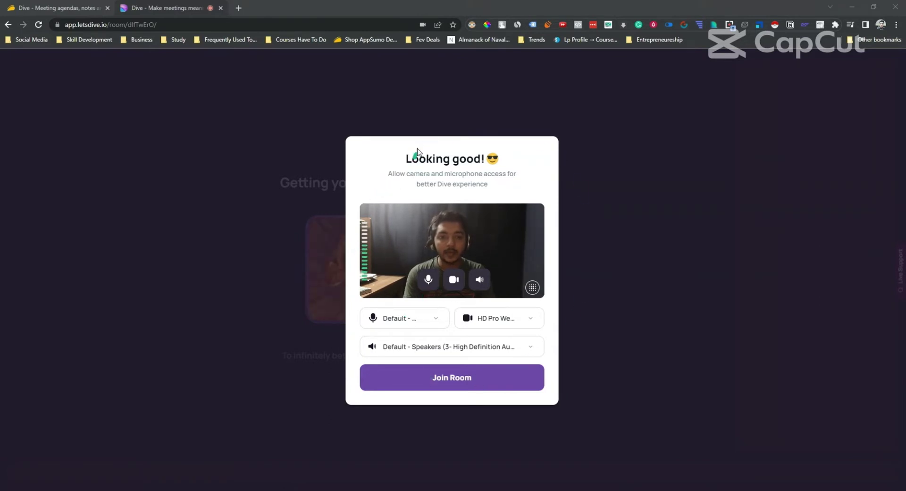
pyautogui.moveTo(409, 156); pyautogui.dragTo(516, 166)
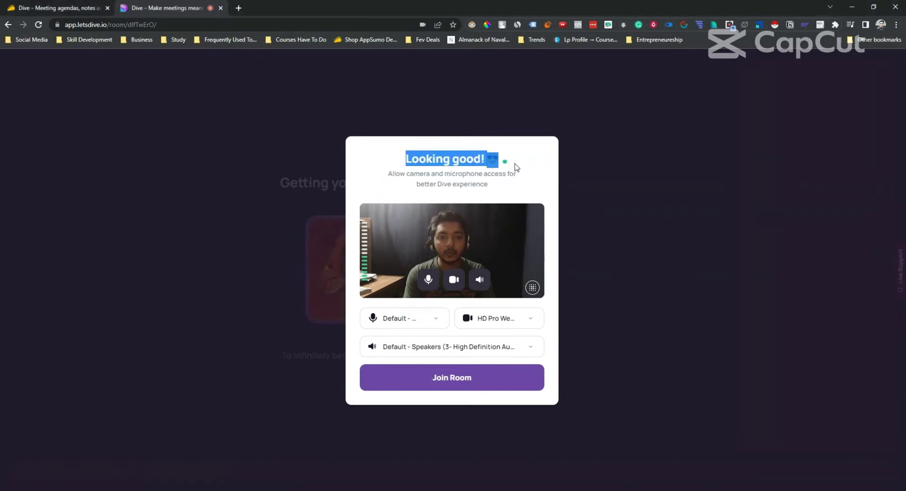
pyautogui.click(430, 283)
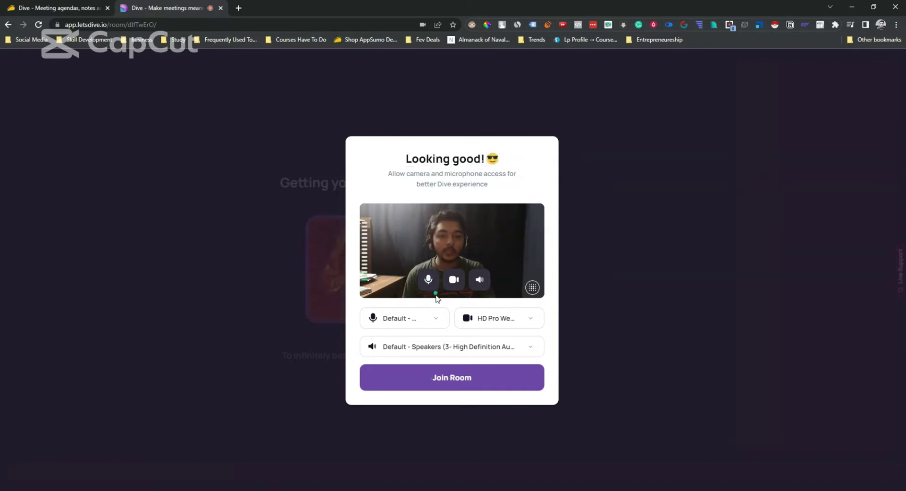
pyautogui.click(431, 283)
pyautogui.click(431, 283)
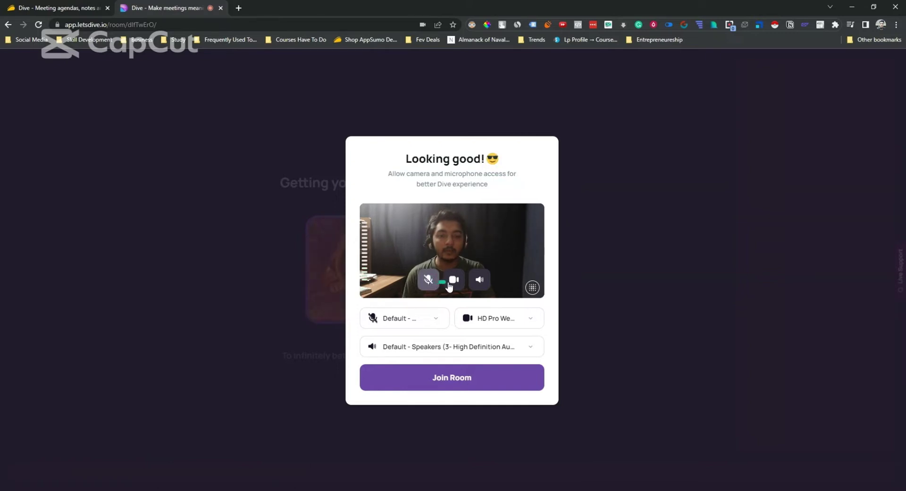
pyautogui.click(455, 283)
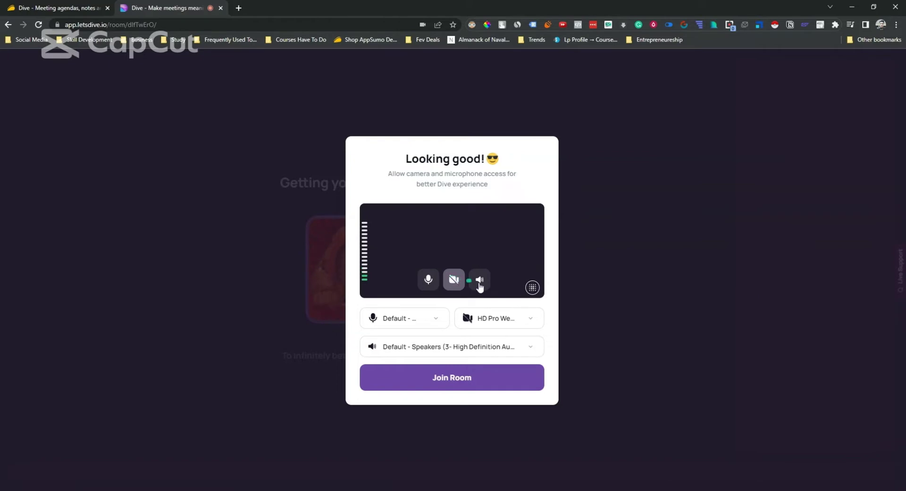
pyautogui.click(480, 281)
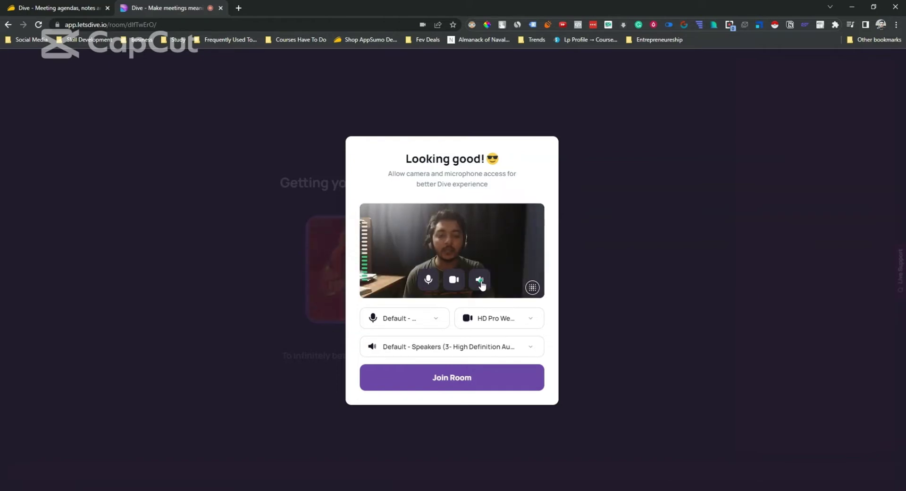
pyautogui.click(442, 319)
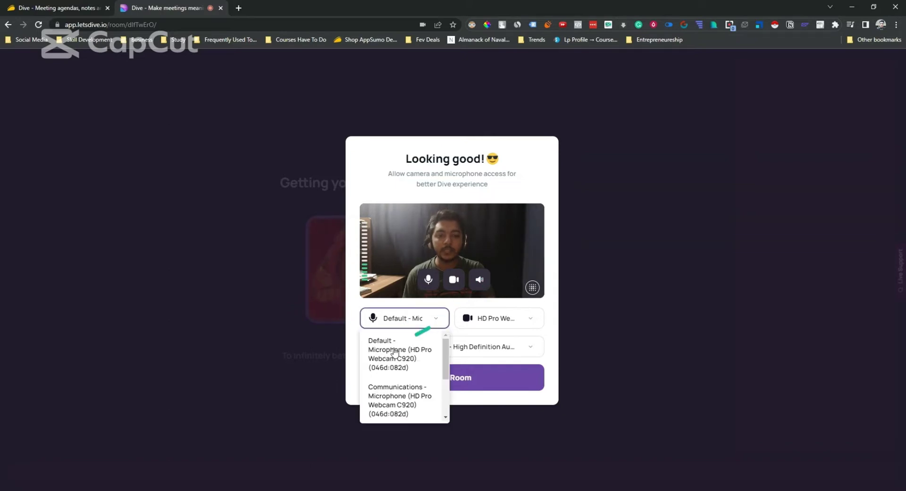
pyautogui.click(508, 323)
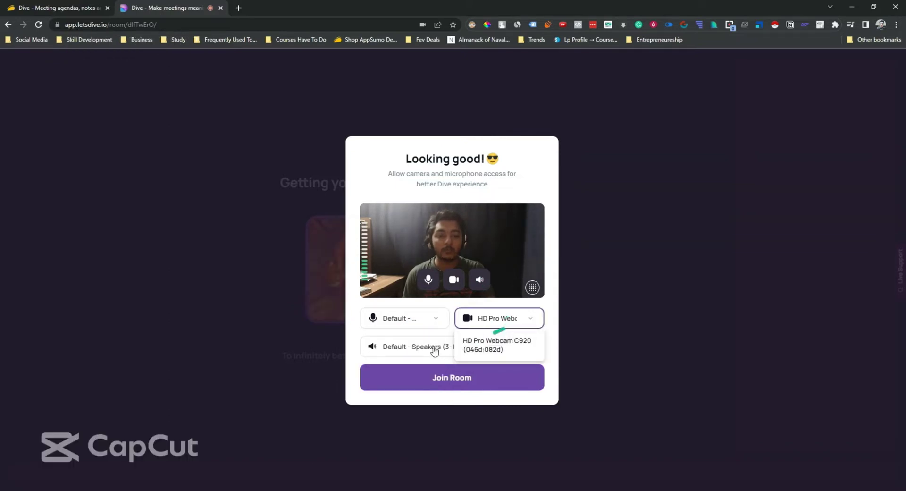
pyautogui.click(407, 353)
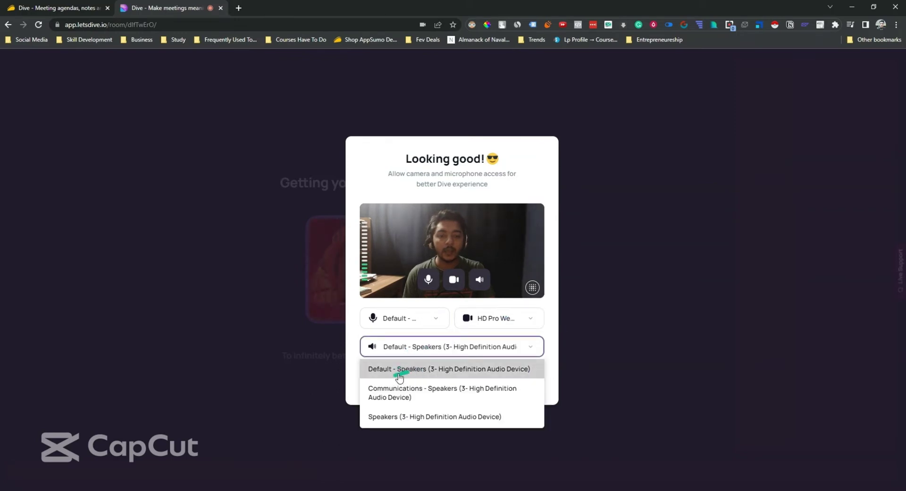
pyautogui.click(358, 348)
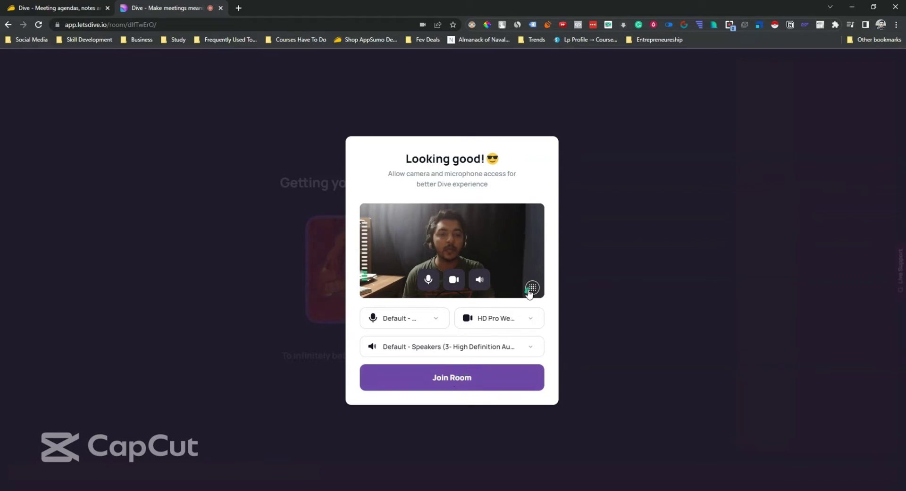
# Try Blur Background in the preview, leave it off, and join the room.
pyautogui.click(531, 288)
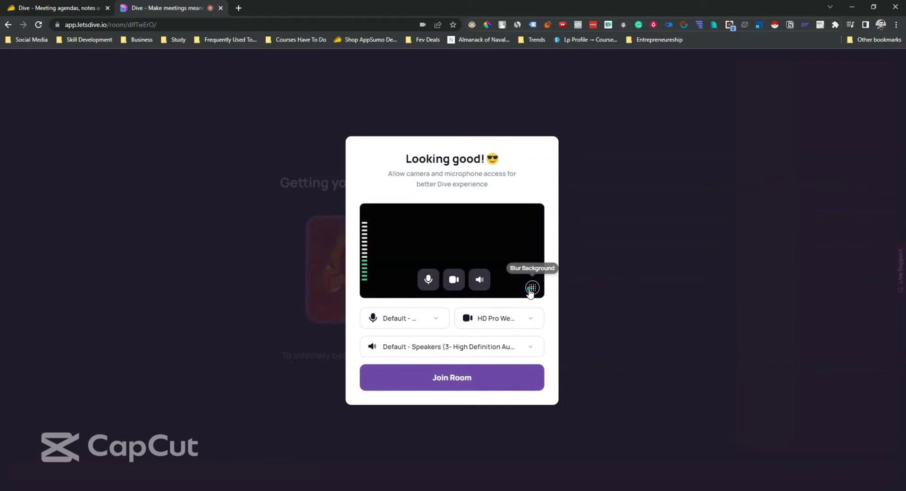
pyautogui.click(531, 289)
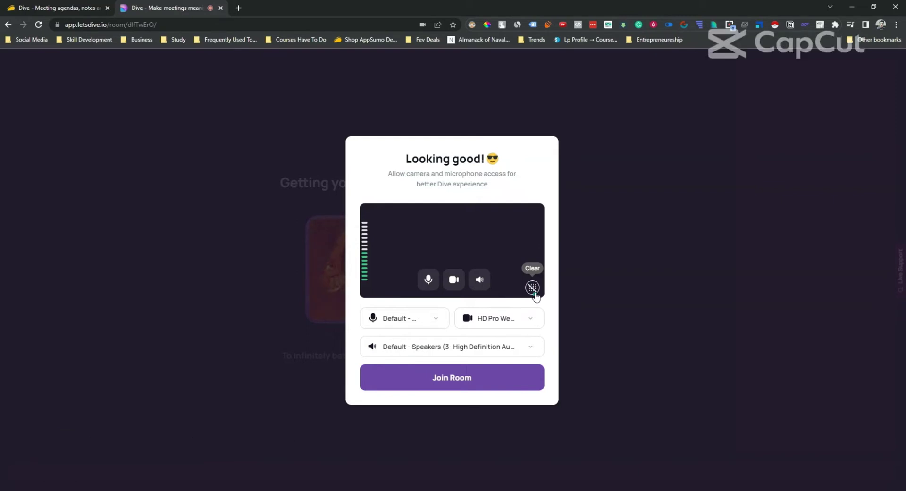
pyautogui.click(534, 292)
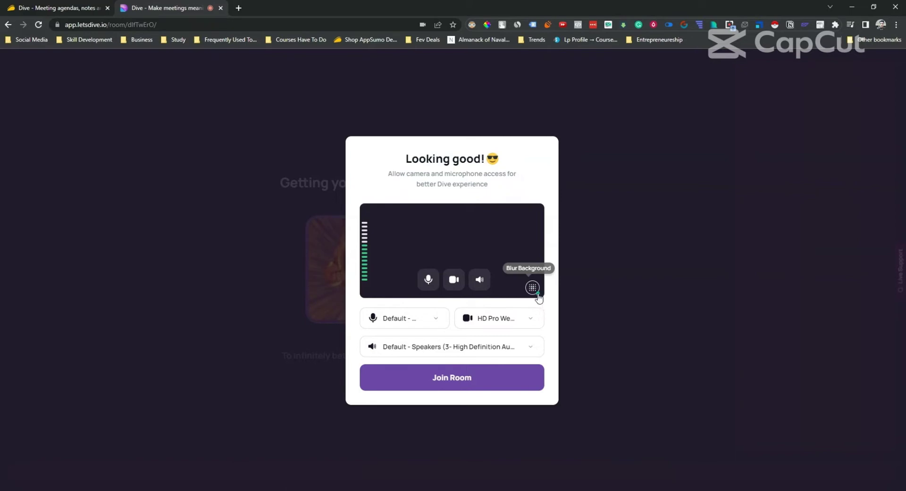
pyautogui.click(533, 287)
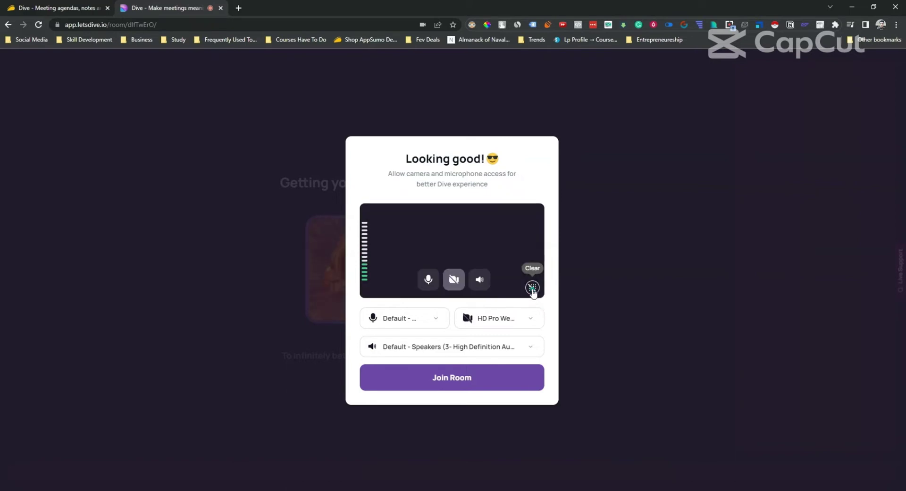
pyautogui.click(533, 288)
pyautogui.click(533, 289)
pyautogui.click(533, 291)
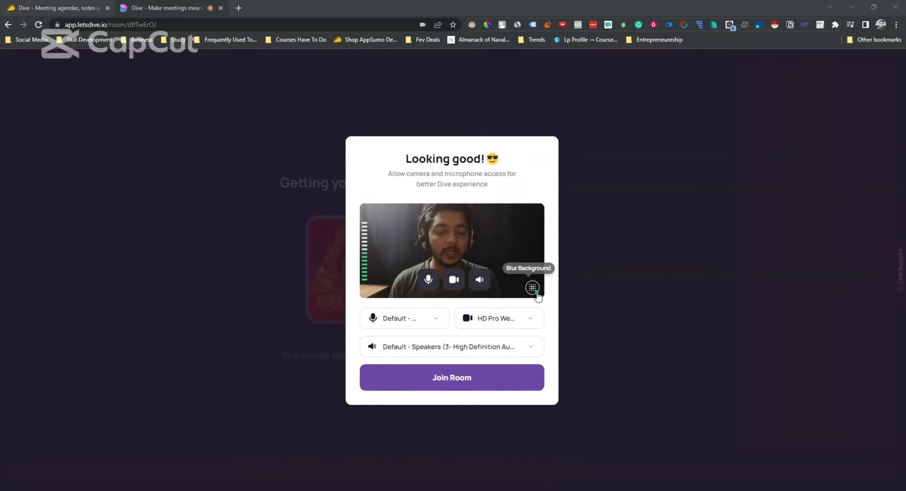
pyautogui.click(451, 383)
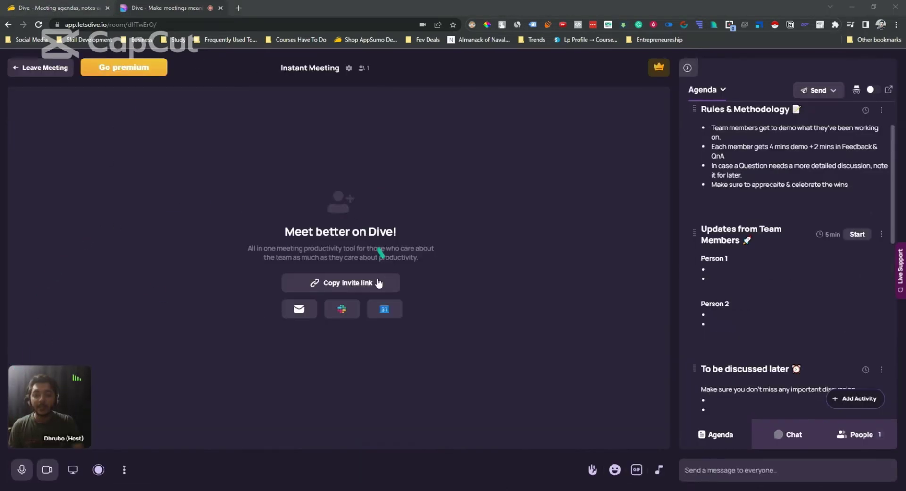
# Copy the meeting's invite link and close the Book Live Demo popup.
pyautogui.click(363, 286)
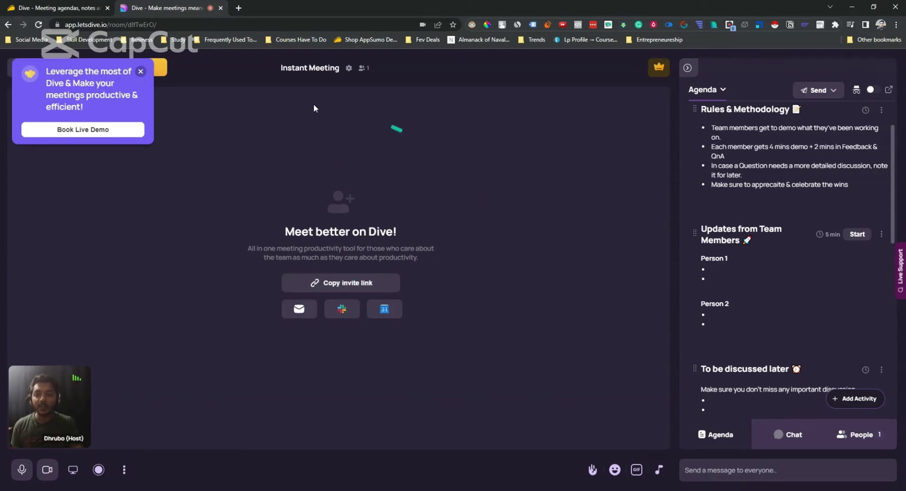
pyautogui.click(141, 72)
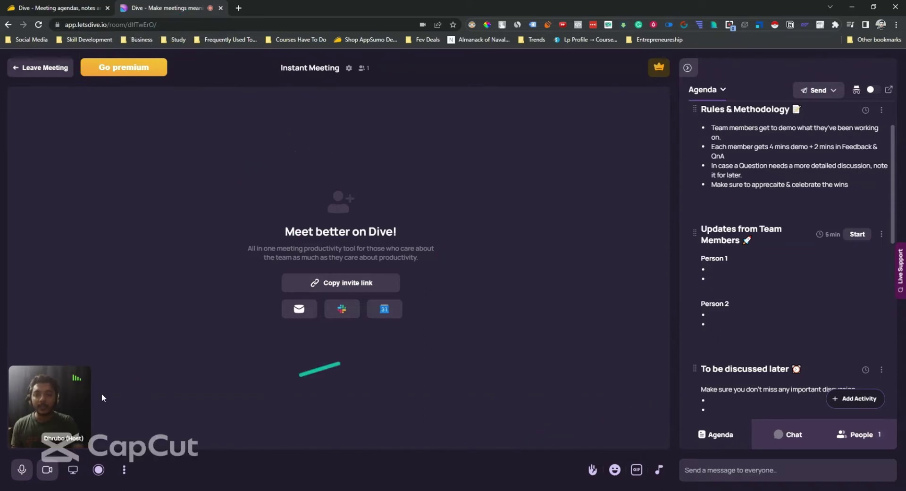
pyautogui.moveTo(35, 420)
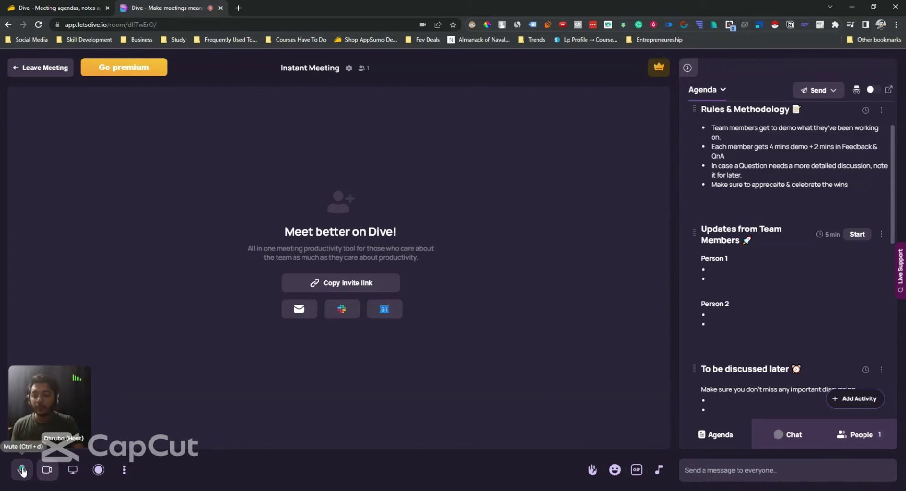
pyautogui.click(72, 470)
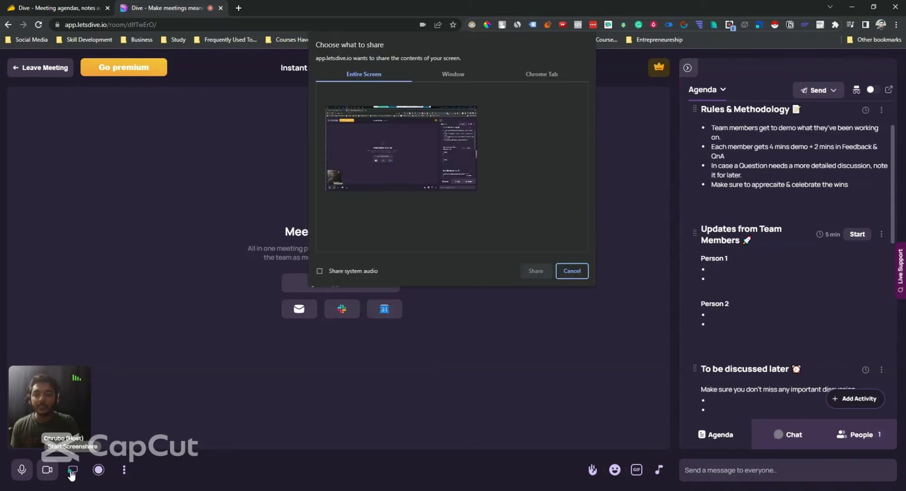
pyautogui.click(402, 173)
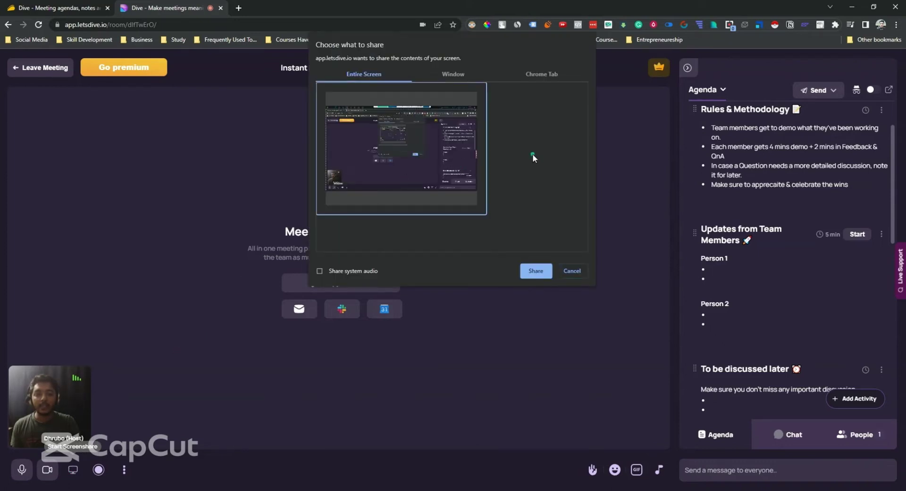
pyautogui.click(464, 72)
pyautogui.click(378, 74)
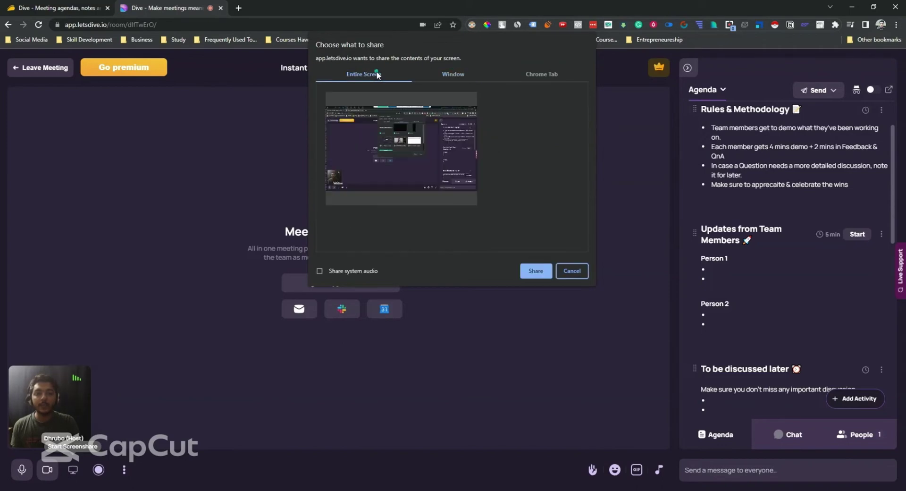
pyautogui.click(434, 155)
pyautogui.click(533, 270)
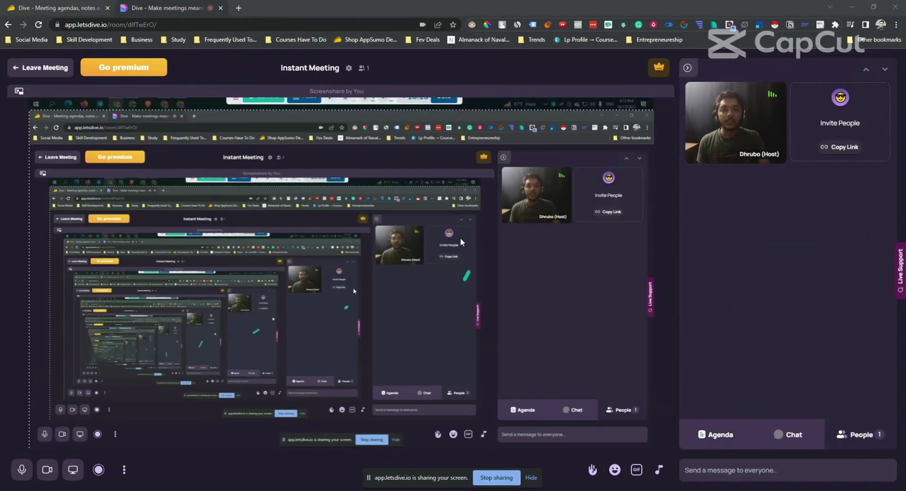
pyautogui.click(614, 470)
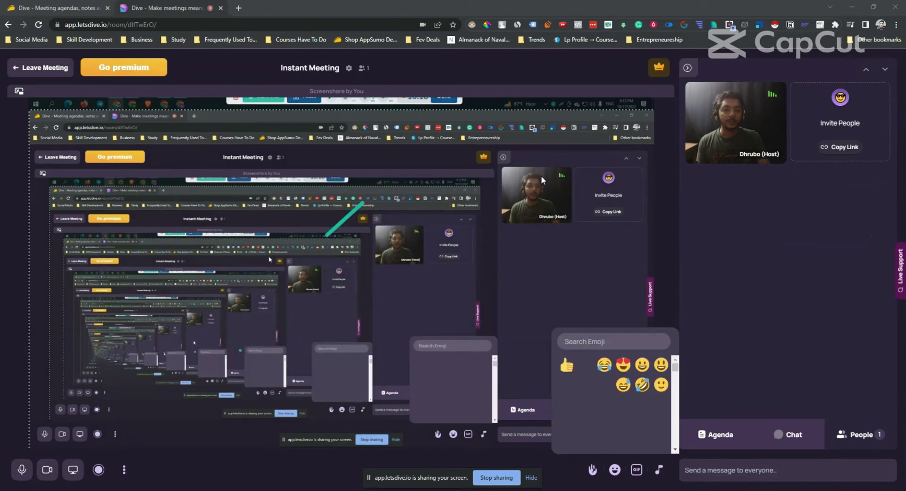
pyautogui.click(589, 371)
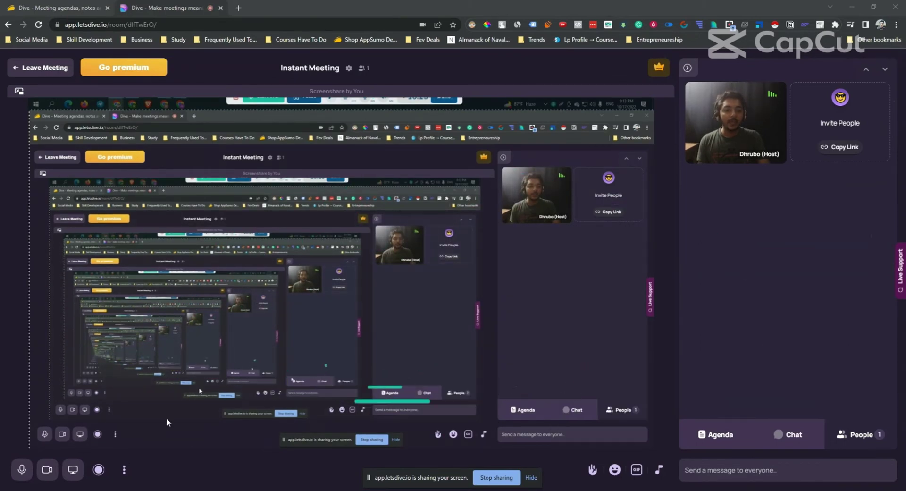
pyautogui.click(74, 470)
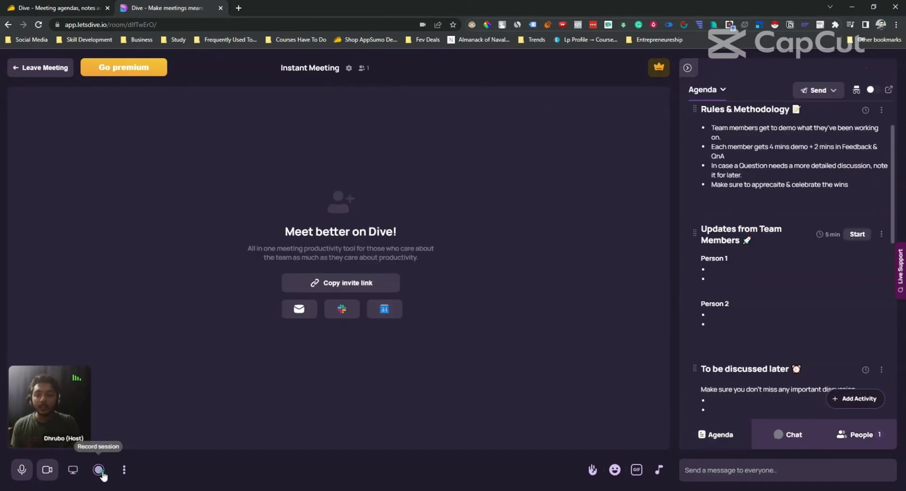
pyautogui.click(98, 470)
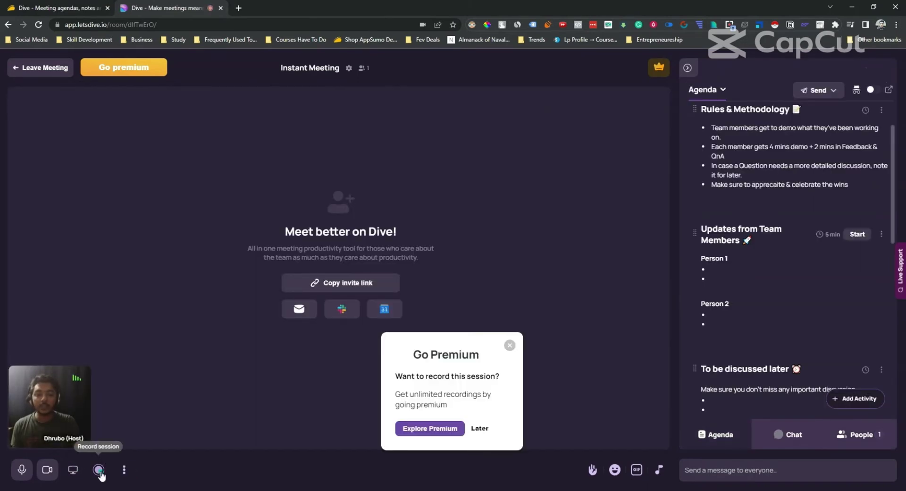
pyautogui.click(508, 347)
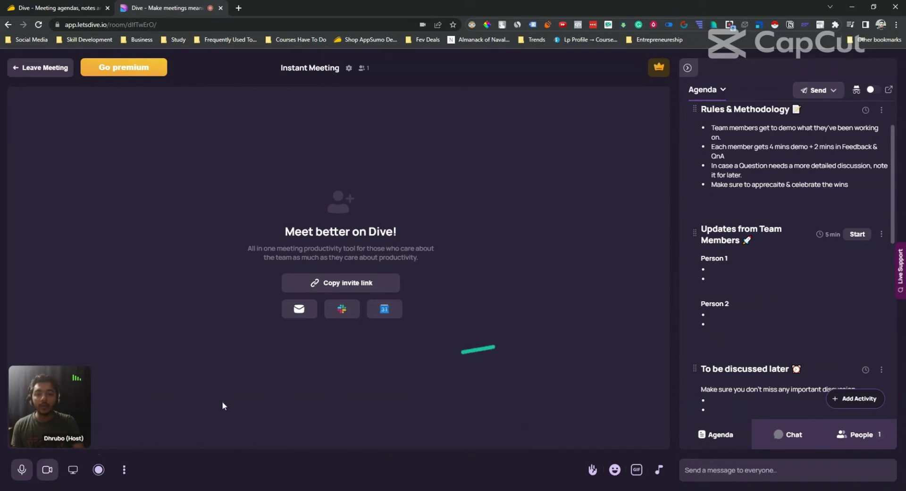
pyautogui.click(124, 472)
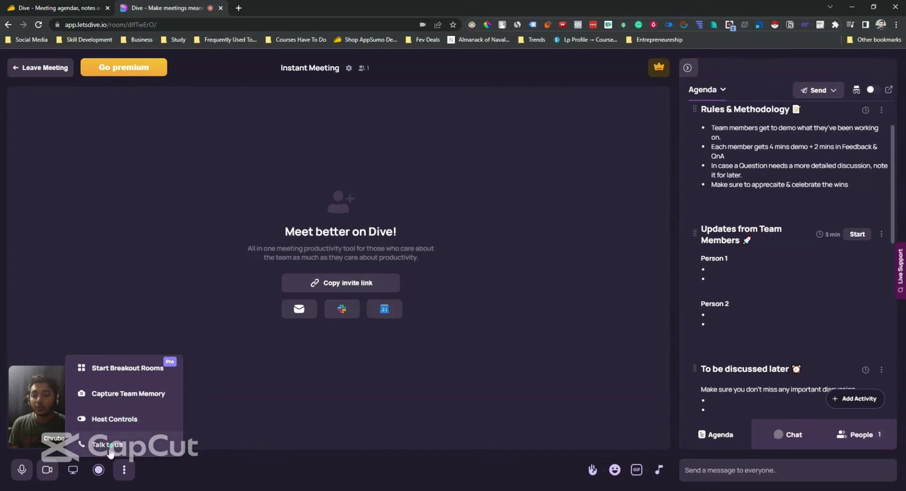
pyautogui.click(145, 447)
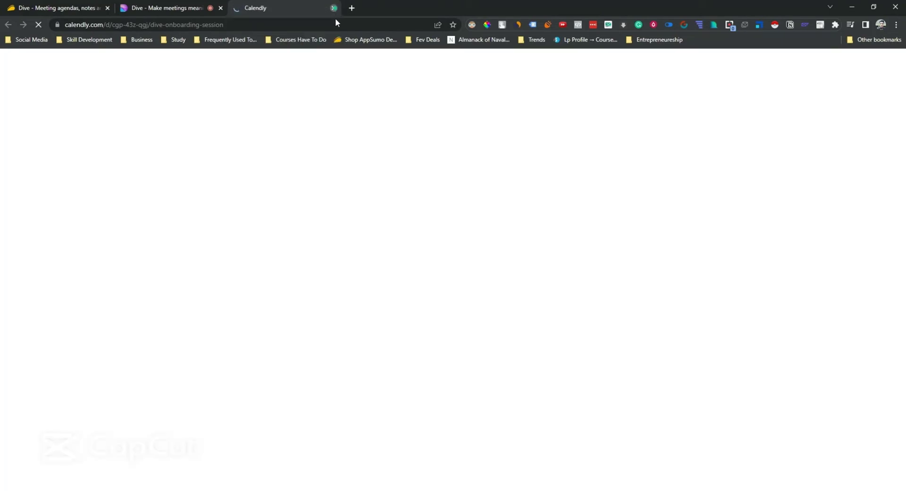
pyautogui.click(334, 8)
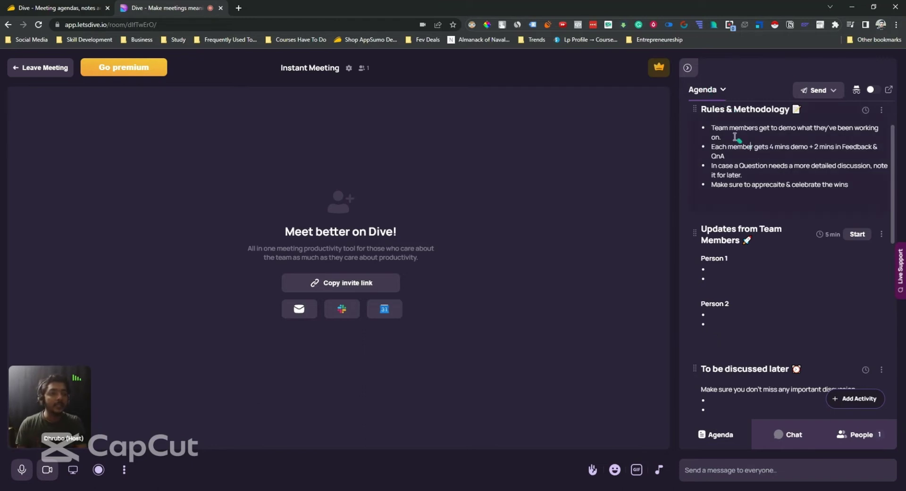
# Start the Check-in & Icebreaker 1-minute timer, keeping the Two of a Kind app open.
pyautogui.moveTo(735, 137); pyautogui.dragTo(772, 199)
pyautogui.click(782, 183)
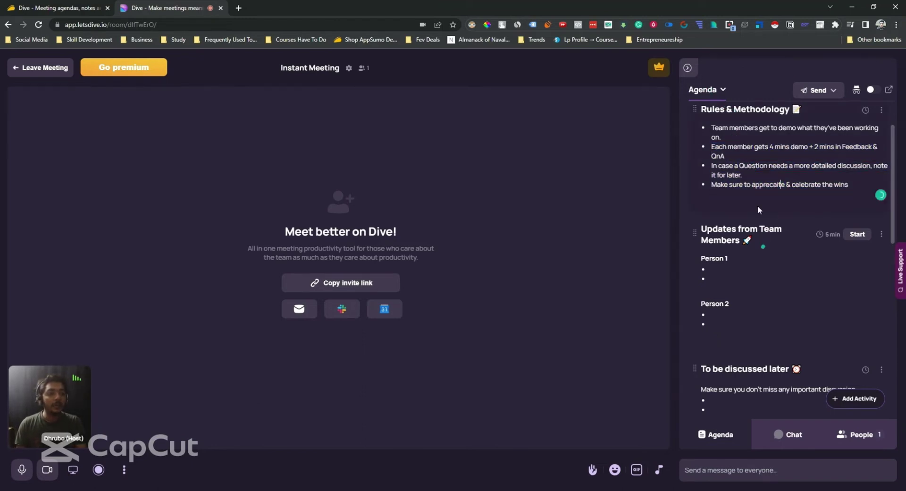
pyautogui.scroll(2, 803, 156)
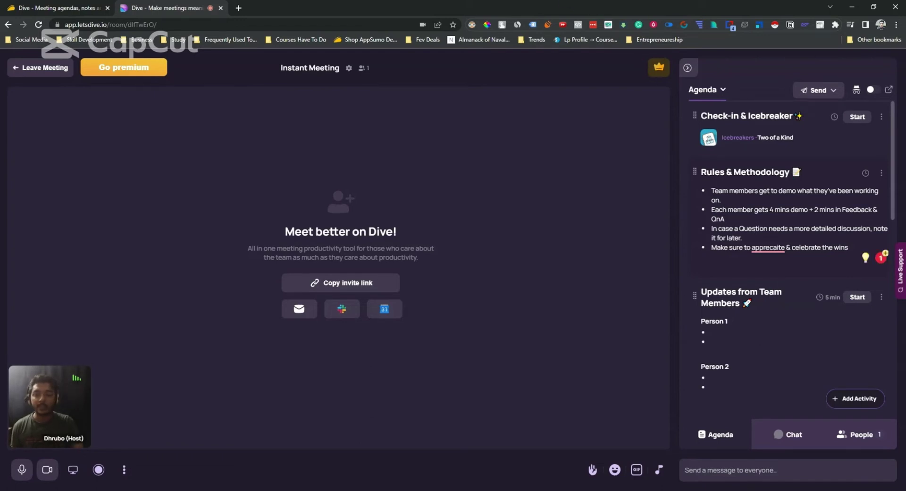
pyautogui.click(859, 118)
pyautogui.click(843, 117)
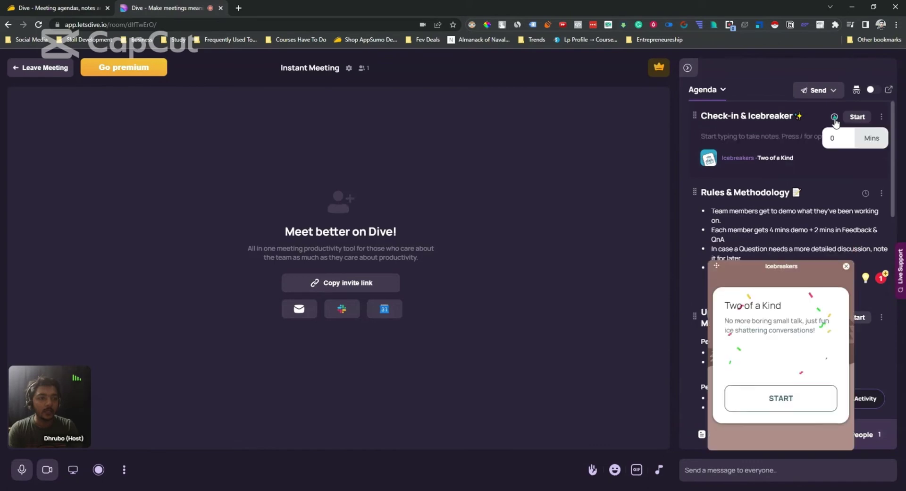
pyautogui.click(846, 268)
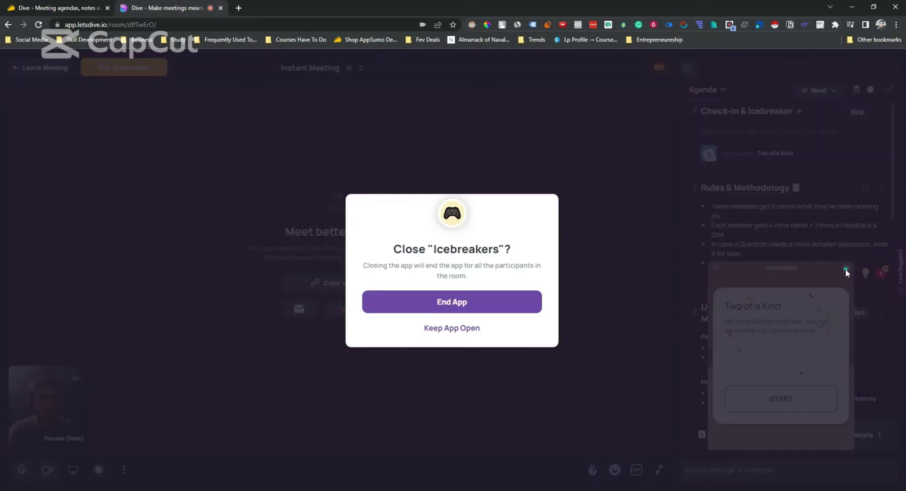
pyautogui.click(451, 329)
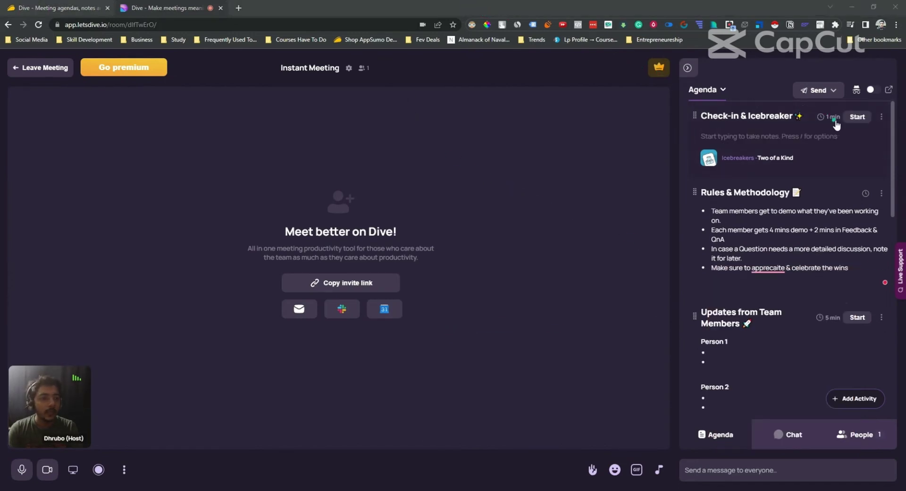
pyautogui.click(857, 121)
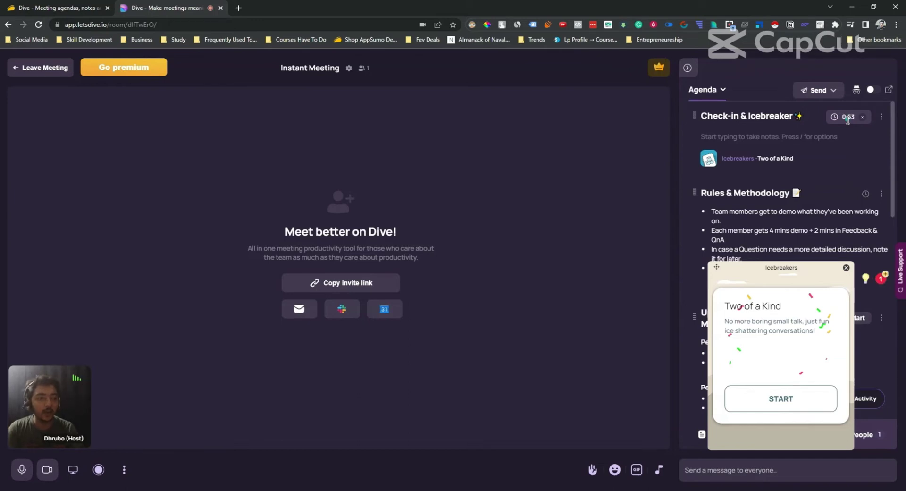
# Play through six Two of a Kind questions, then end the Icebreakers app.
pyautogui.click(801, 403)
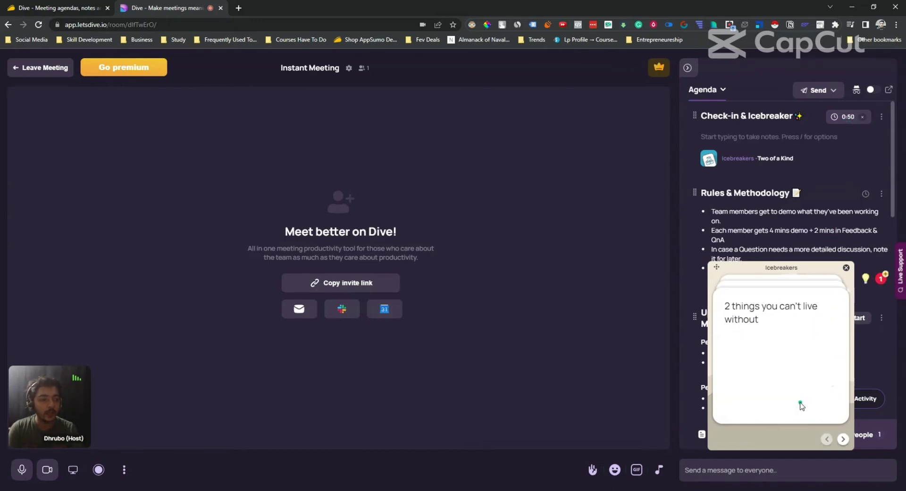
pyautogui.click(843, 439)
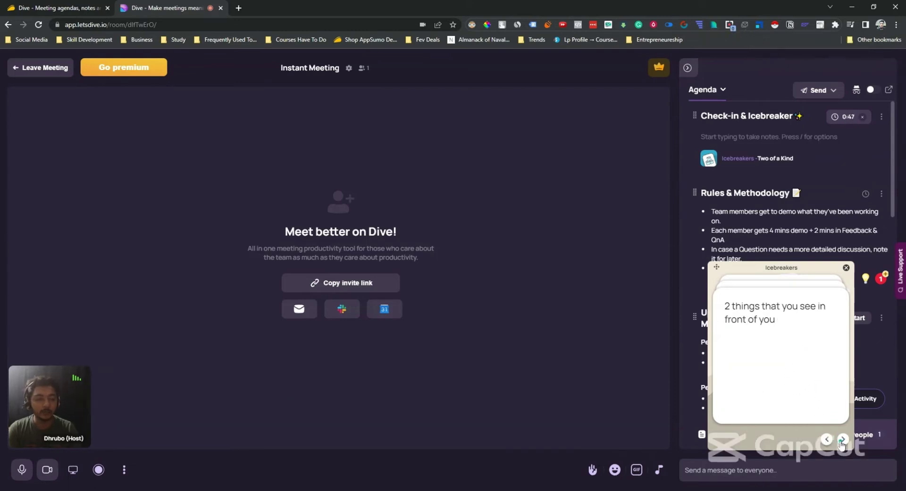
pyautogui.click(843, 439)
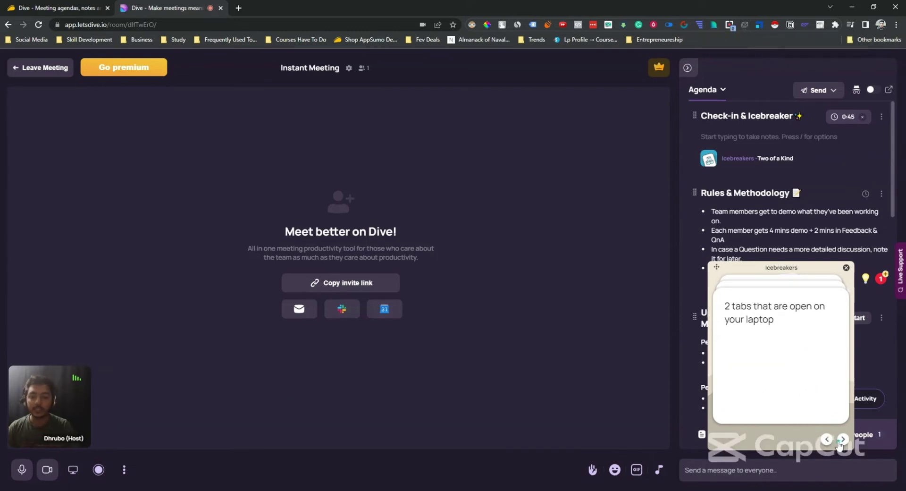
pyautogui.click(843, 439)
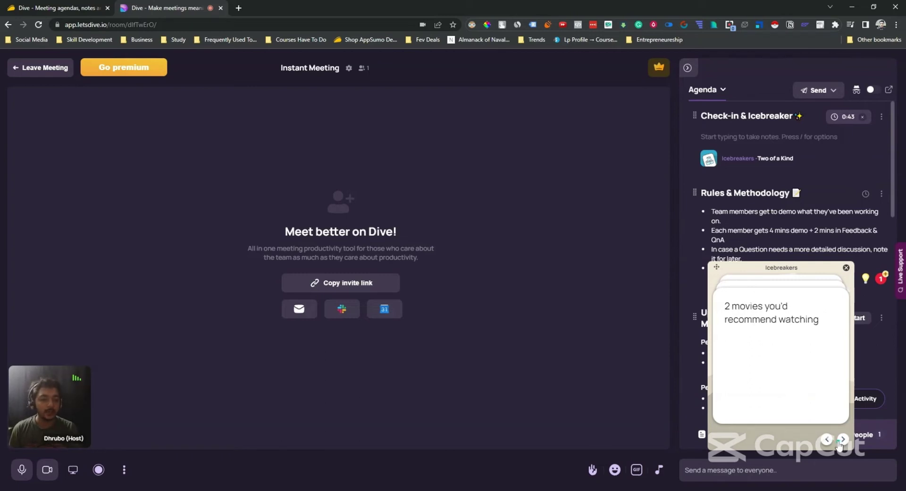
pyautogui.click(843, 439)
pyautogui.click(843, 439)
pyautogui.click(843, 439)
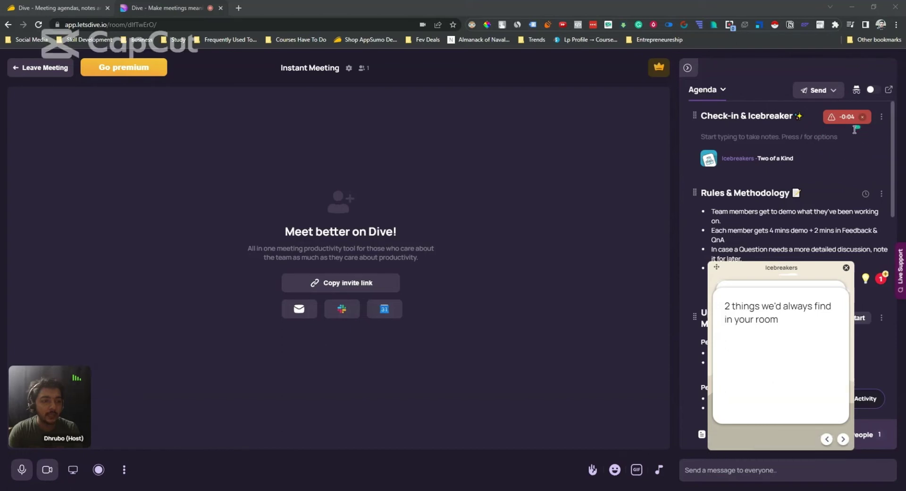
pyautogui.click(847, 269)
pyautogui.click(463, 304)
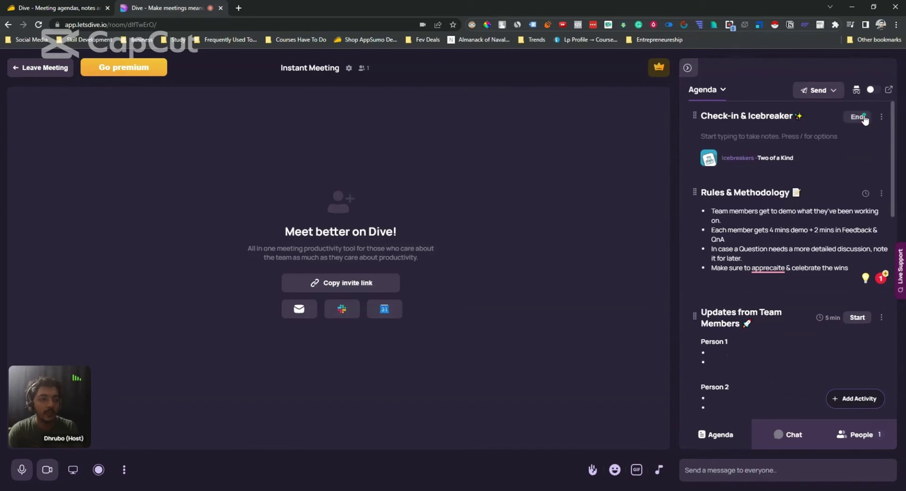
# End the Check-in & Icebreaker item so it records 1:15.
pyautogui.click(864, 117)
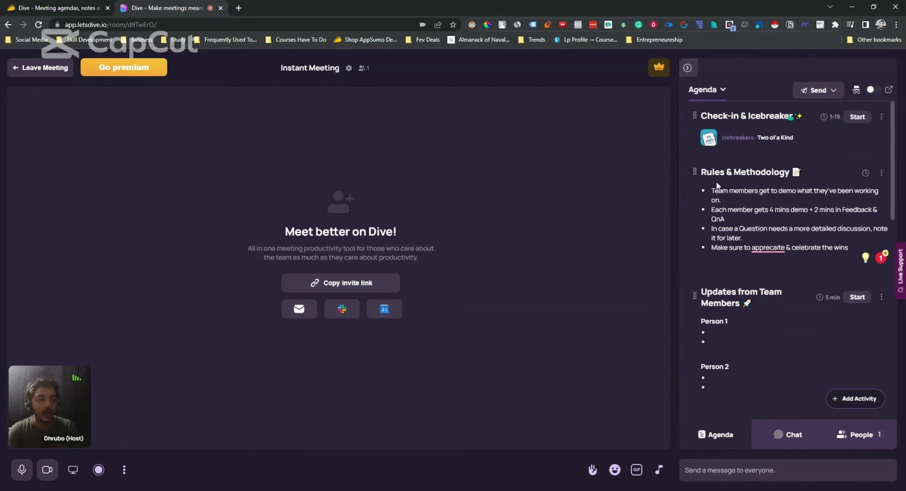
pyautogui.scroll(-10, 820, 212)
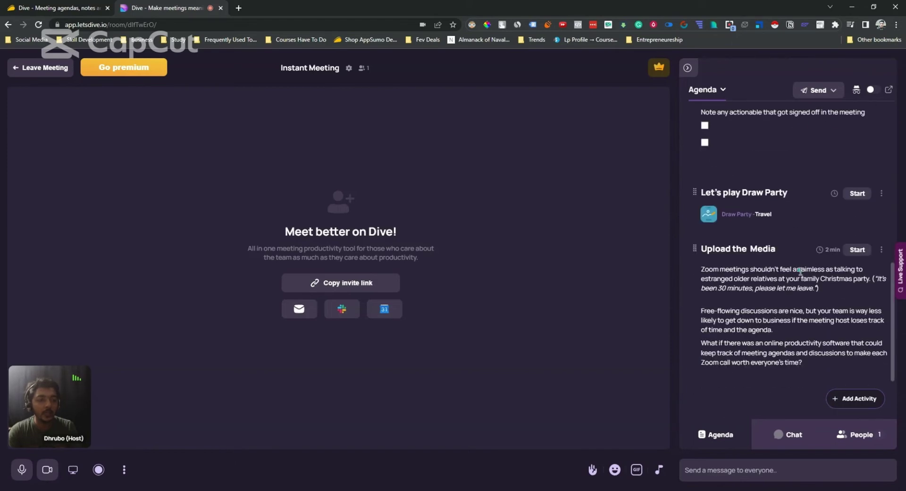
pyautogui.scroll(8, 800, 273)
pyautogui.scroll(-4, 803, 236)
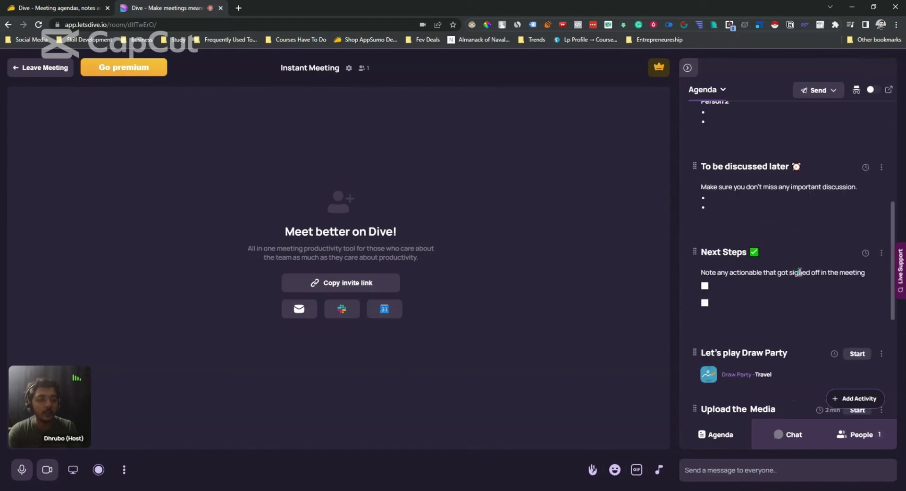
pyautogui.scroll(8, 817, 198)
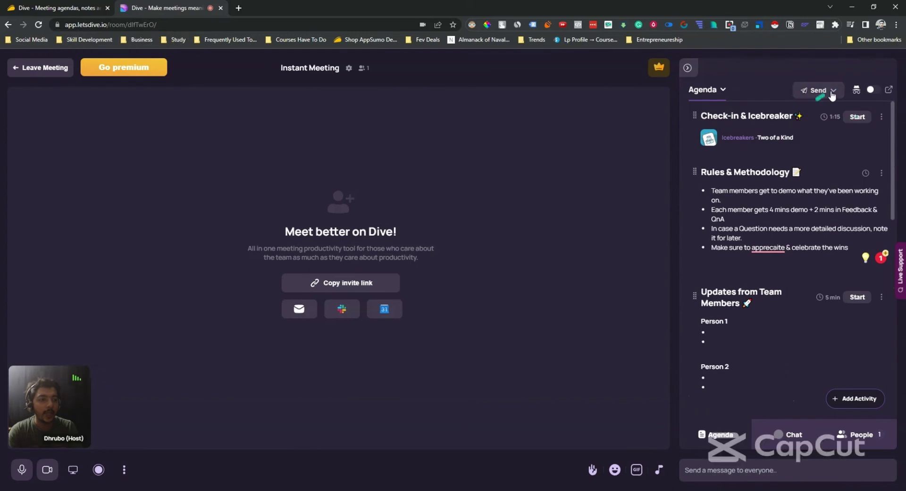
# Review the private note in Private Notes, then switch back to the agenda.
pyautogui.click(873, 91)
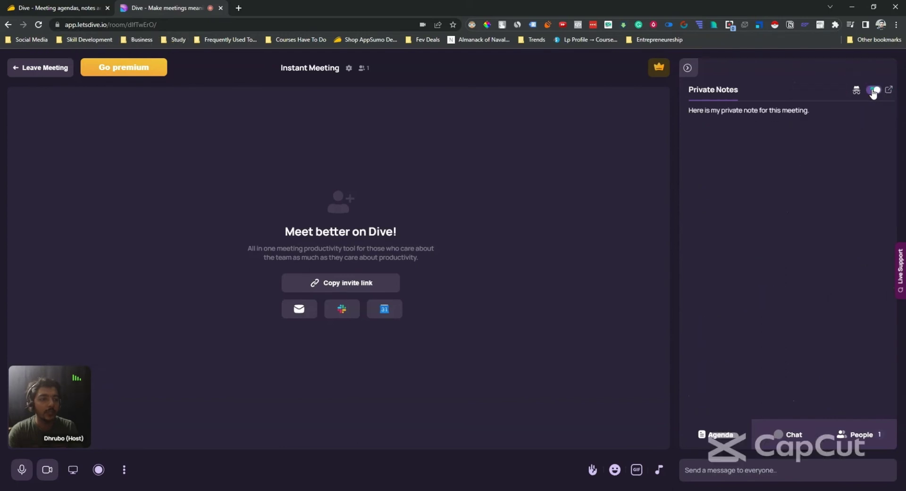
pyautogui.moveTo(702, 110); pyautogui.dragTo(825, 113)
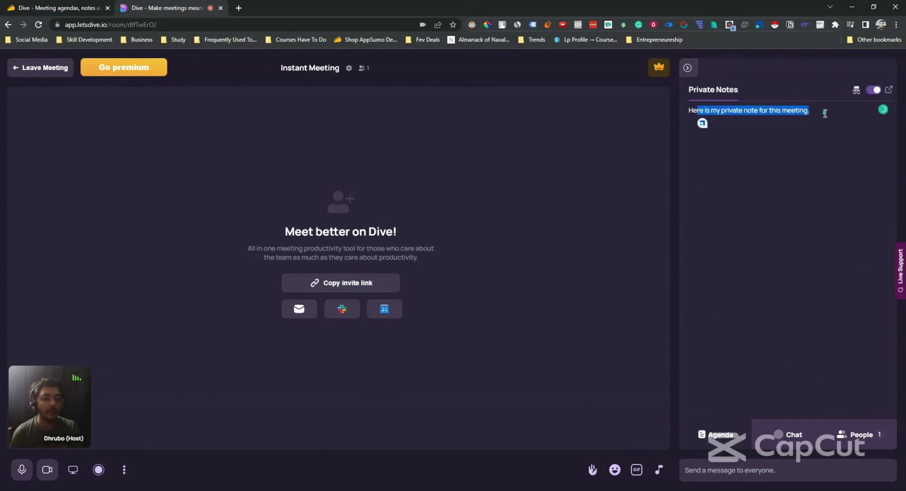
pyautogui.click(825, 113)
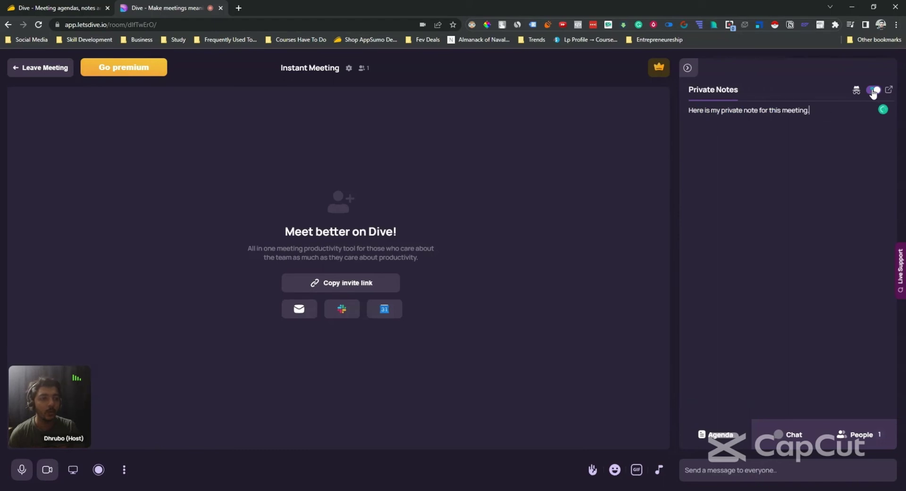
pyautogui.click(873, 91)
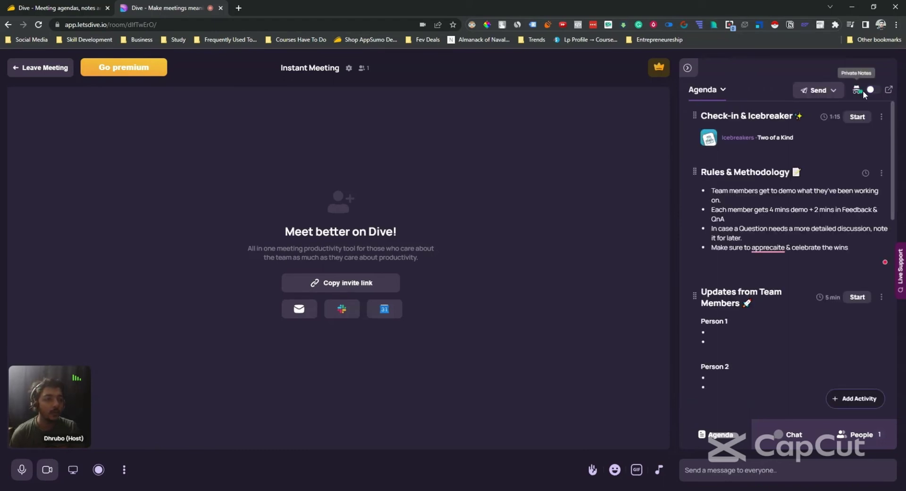
# Pop the agenda out into a new browser tab, then return to the meeting room tab.
pyautogui.click(827, 94)
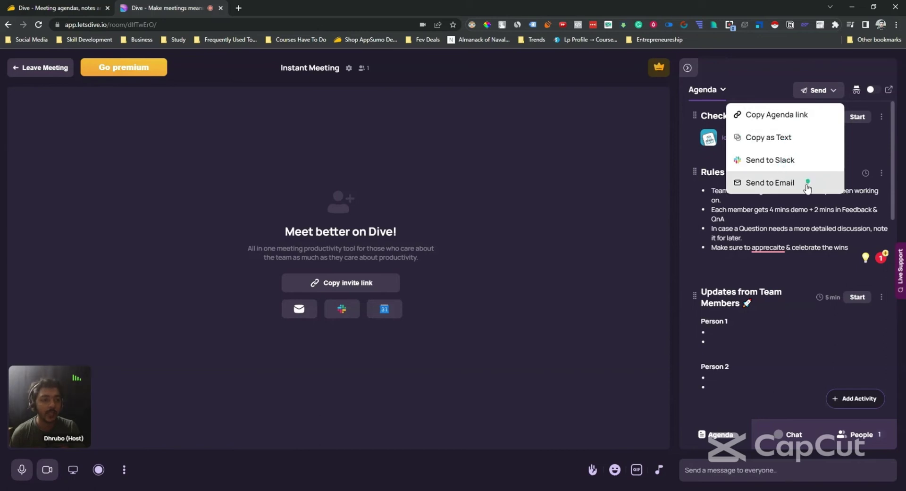
pyautogui.click(861, 142)
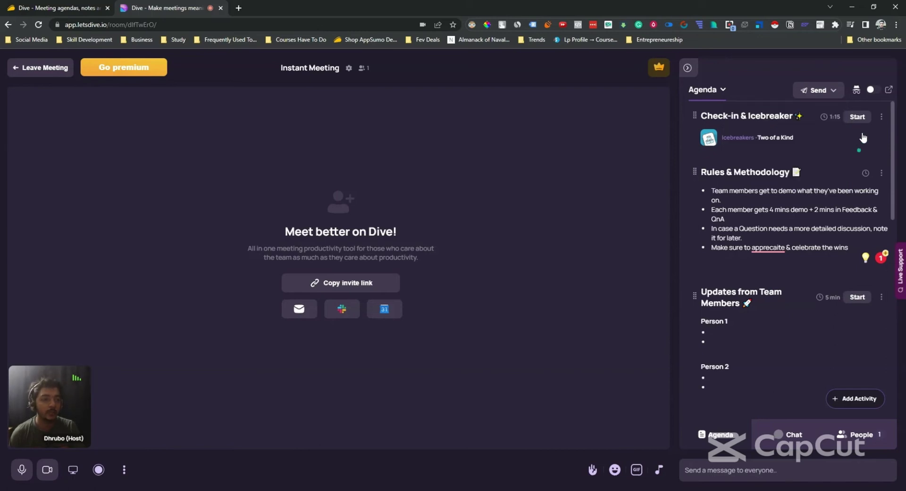
pyautogui.click(888, 91)
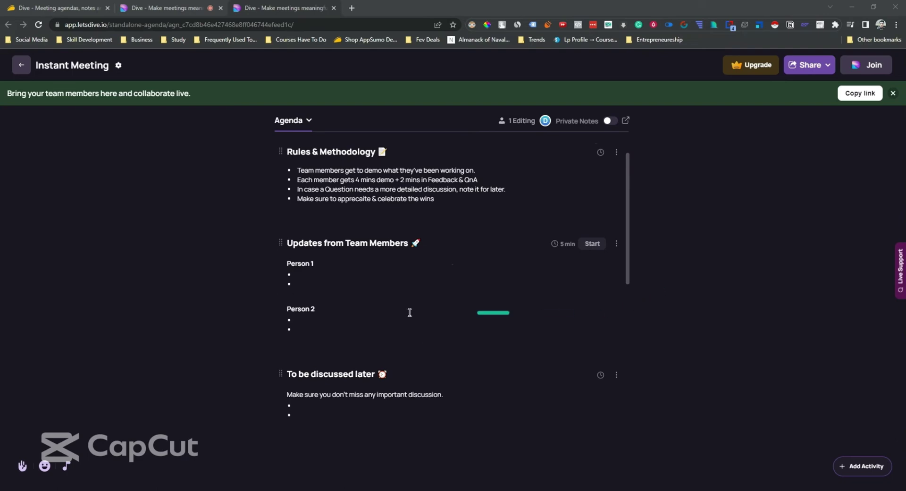
pyautogui.click(166, 11)
pyautogui.scroll(-3, 833, 346)
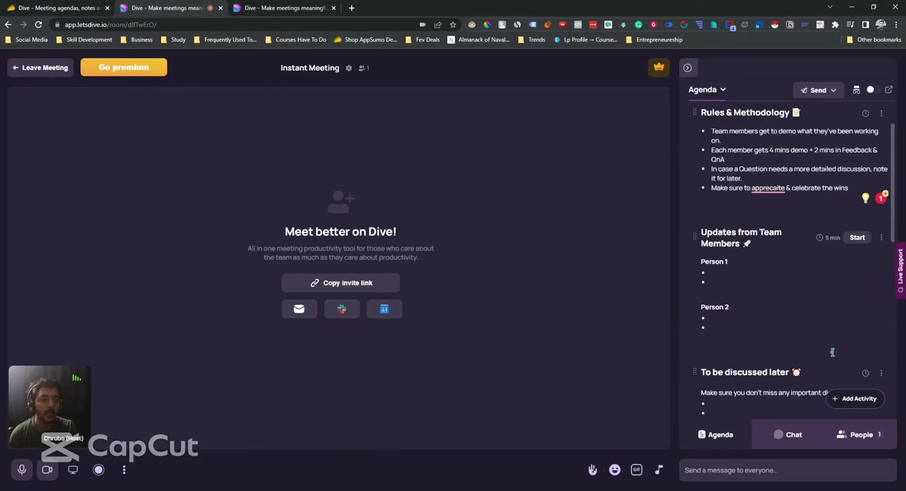
pyautogui.click(794, 435)
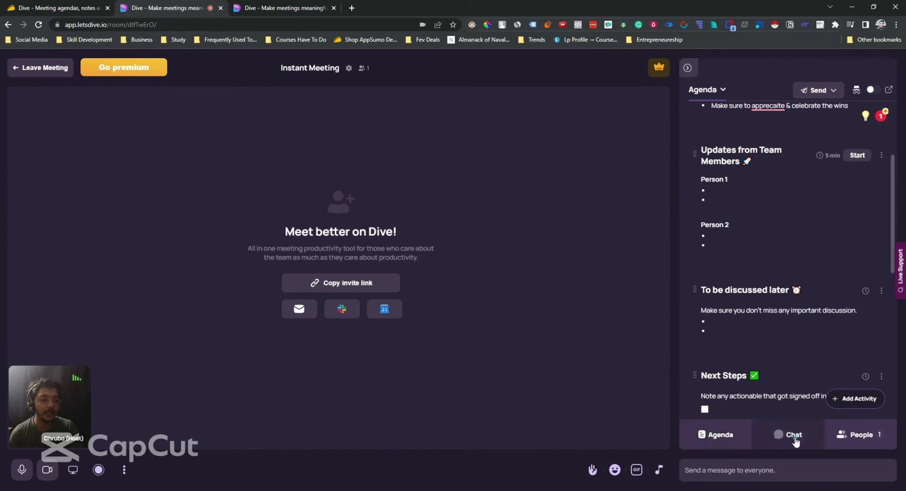
# Send 'Hi' and 'Hello there' in the meeting chat, check the People list, then return to the Agenda.
pyautogui.click(749, 470)
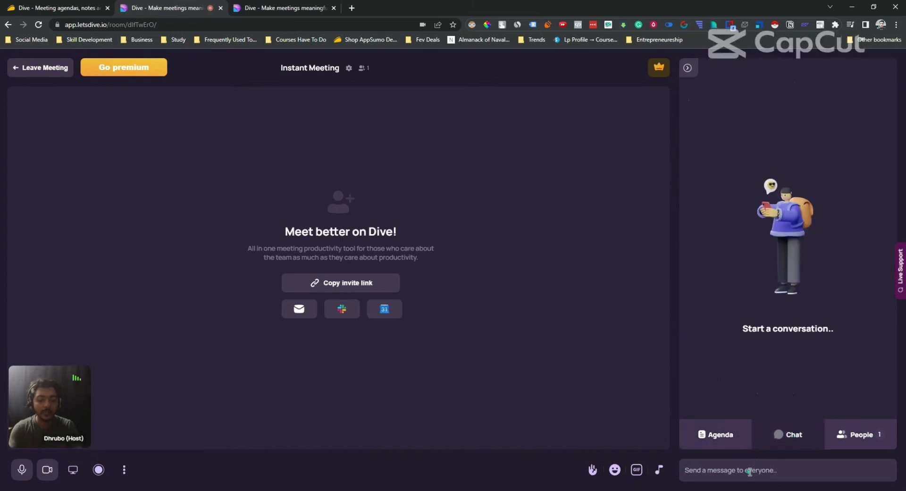
pyautogui.write('Hi')
pyautogui.press('Return')
pyautogui.write('Hello there')
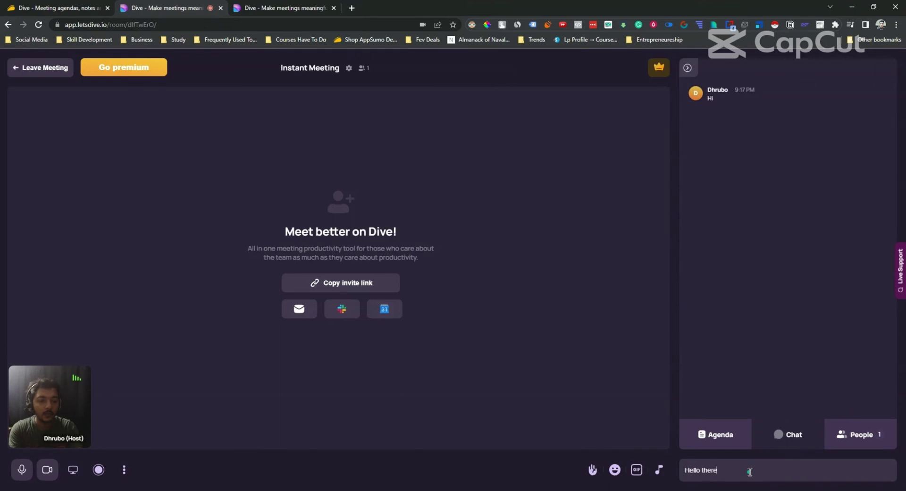
pyautogui.press('Return')
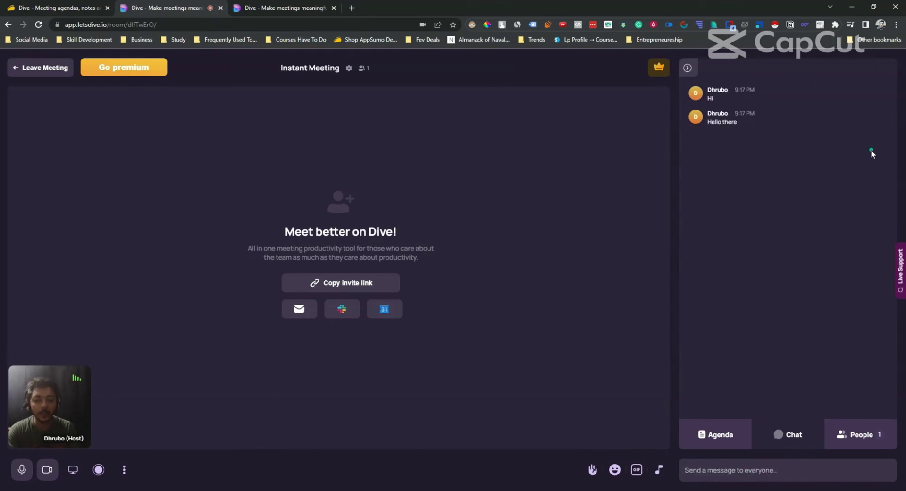
pyautogui.click(865, 435)
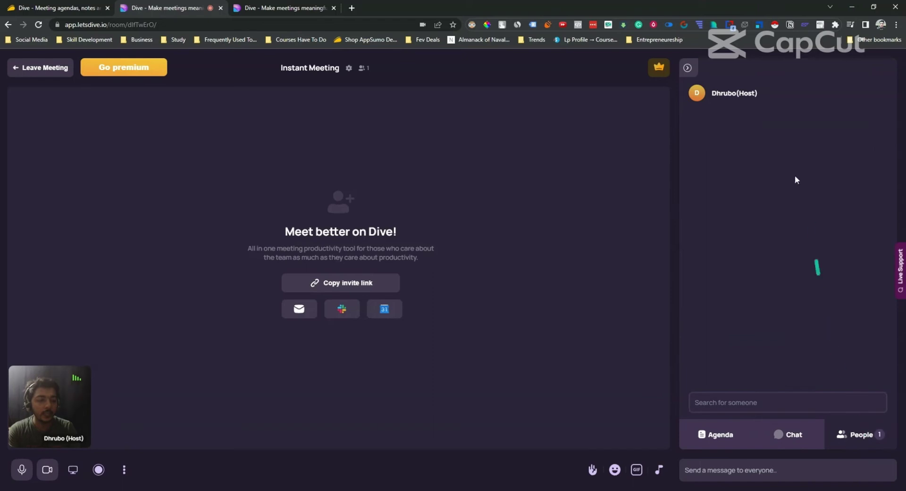
pyautogui.click(700, 436)
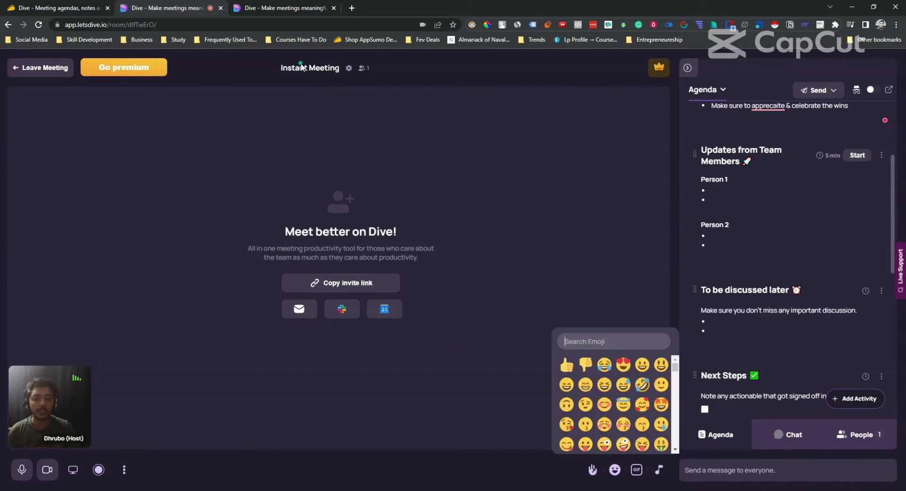
# Raise a hand in the meeting and react with smiling and grinning emojis.
pyautogui.click(594, 471)
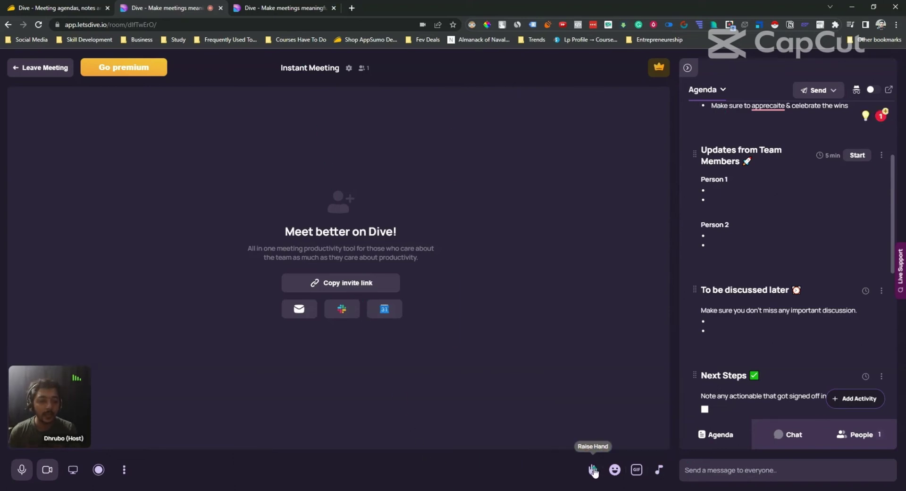
pyautogui.click(593, 470)
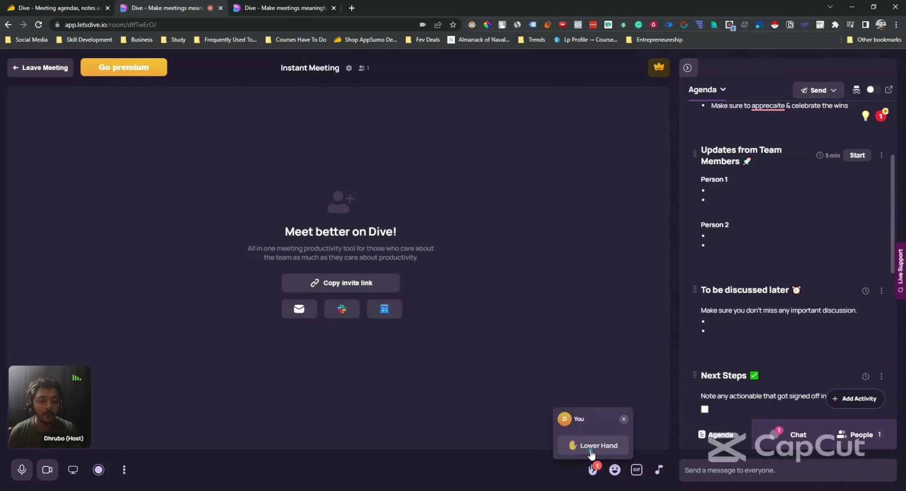
pyautogui.click(612, 474)
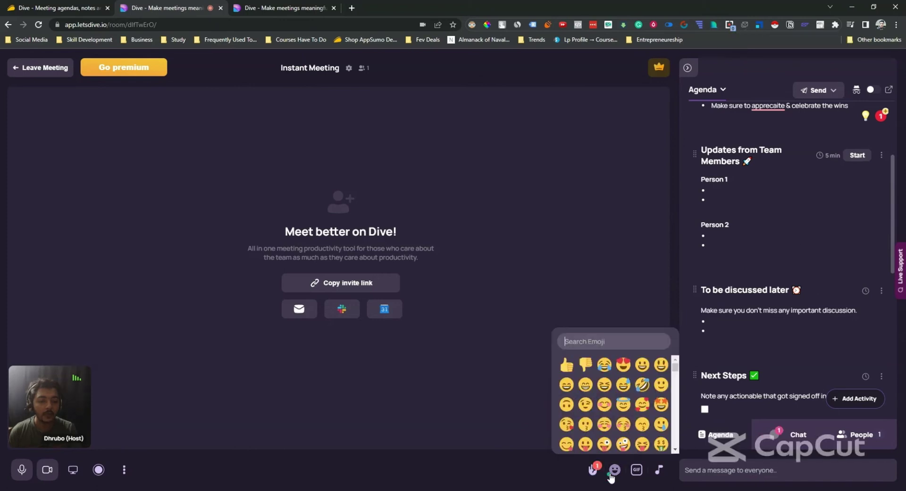
pyautogui.click(604, 406)
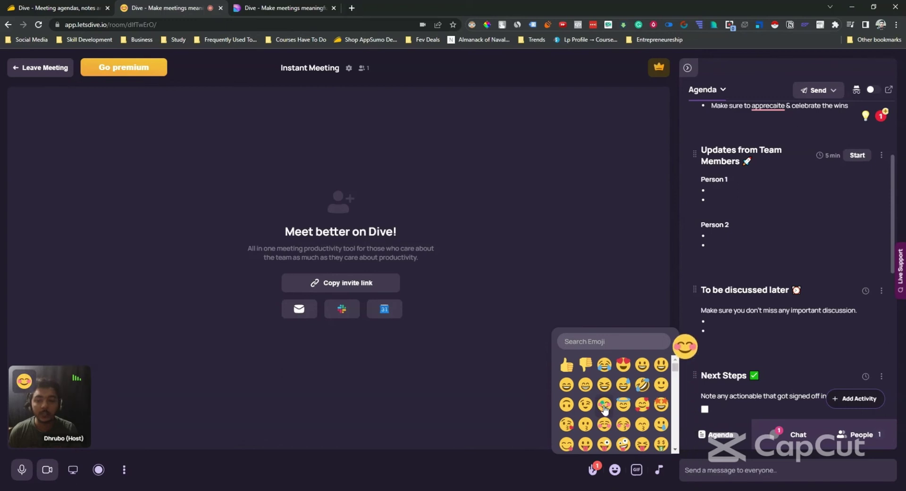
pyautogui.click(586, 384)
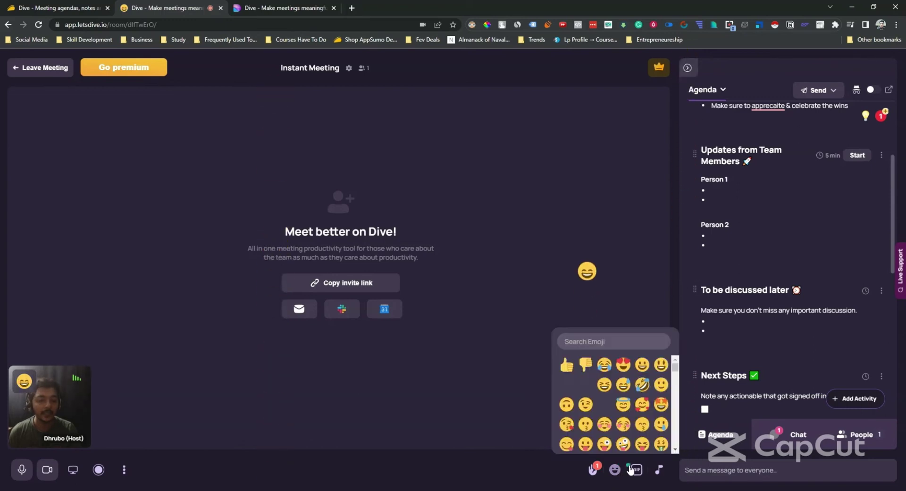
pyautogui.click(615, 468)
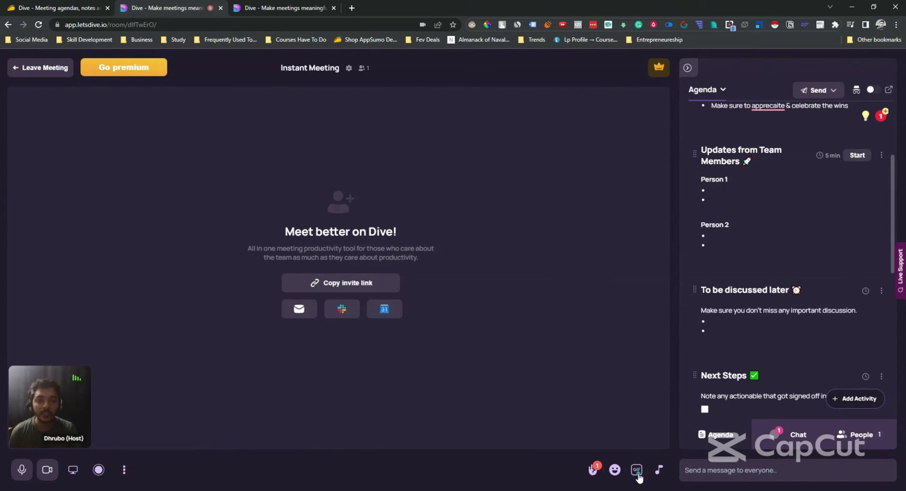
# Send a polar-bear GIF and a Simpsons GIF, browse the sound effects, then show the chat.
pyautogui.click(635, 470)
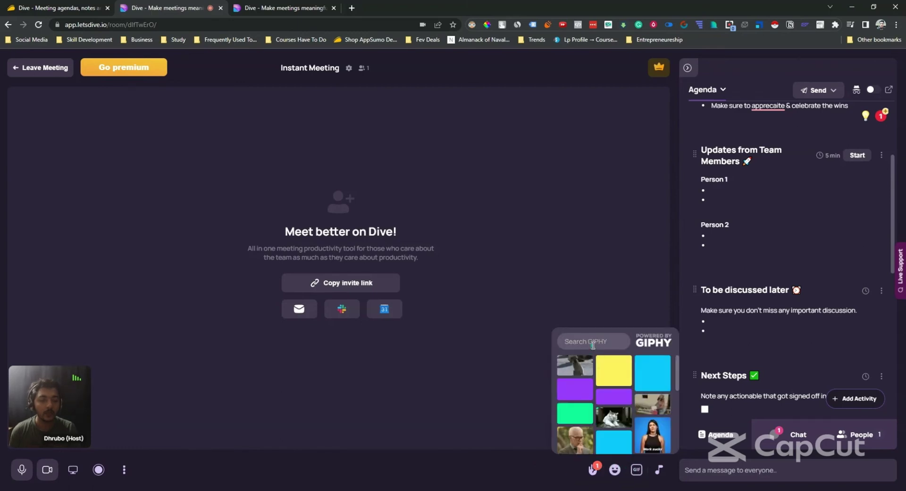
pyautogui.click(576, 367)
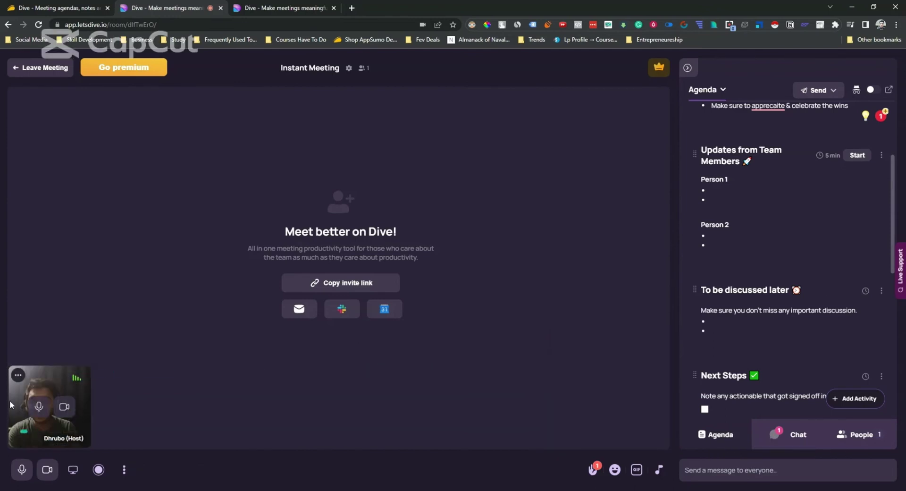
pyautogui.click(637, 466)
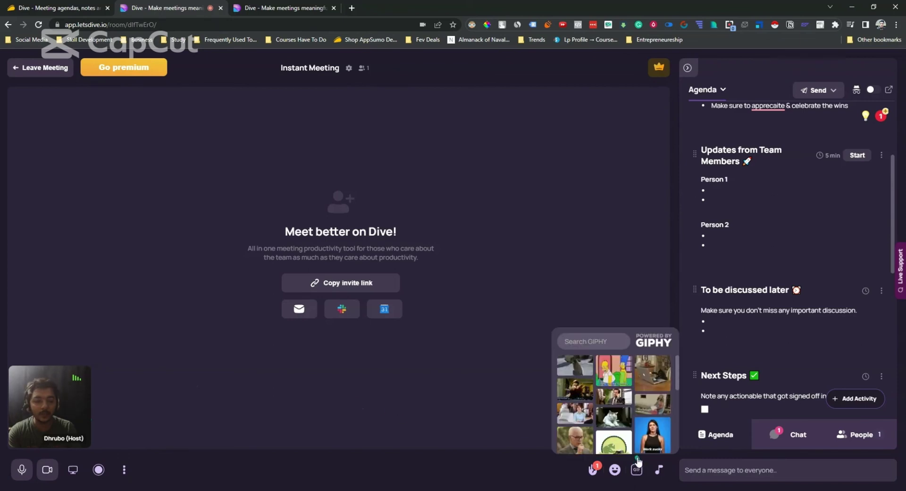
pyautogui.click(617, 374)
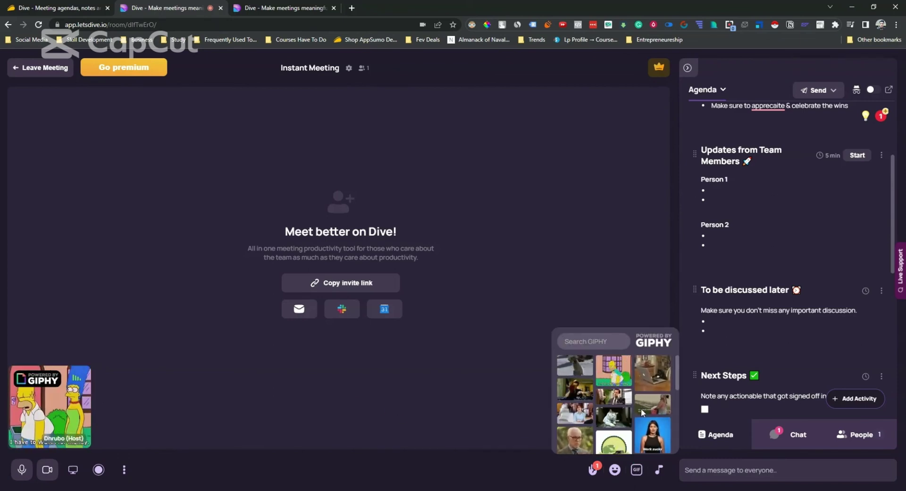
pyautogui.click(661, 470)
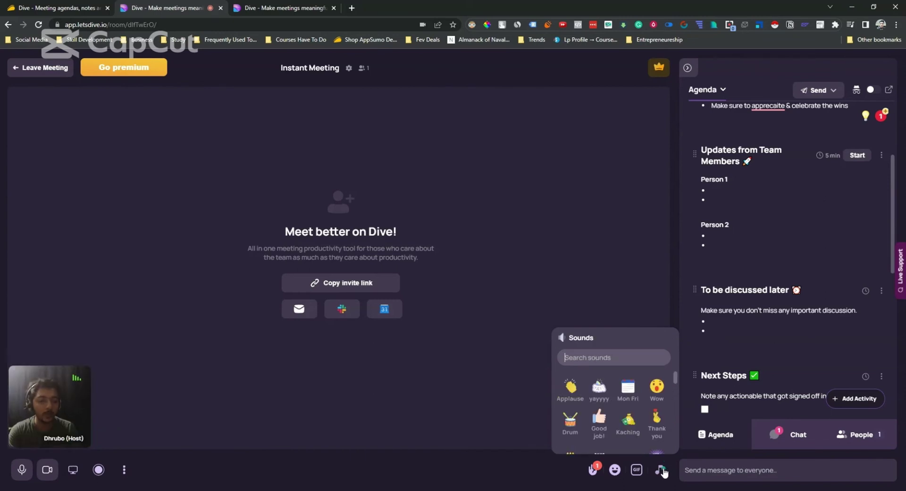
pyautogui.click(797, 442)
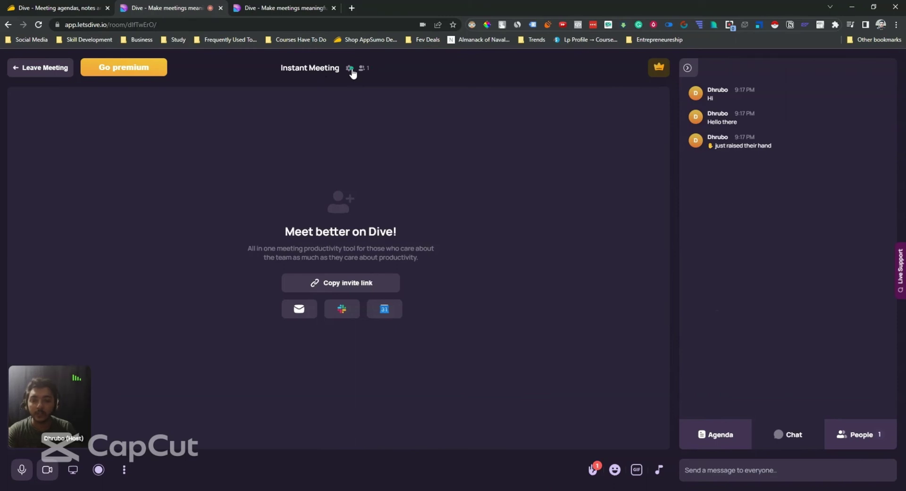
# Switch the side panel to the Agenda and scroll up to Check-in & Icebreaker.
pyautogui.click(719, 445)
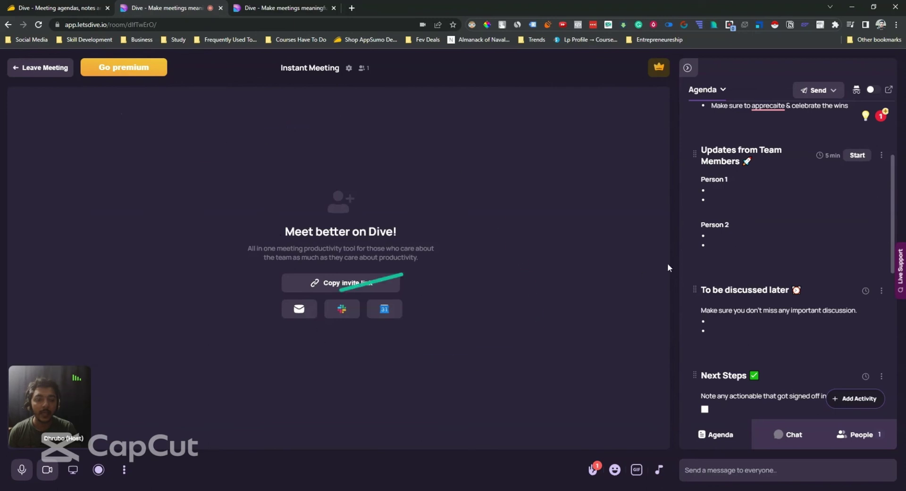
pyautogui.scroll(3, 743, 260)
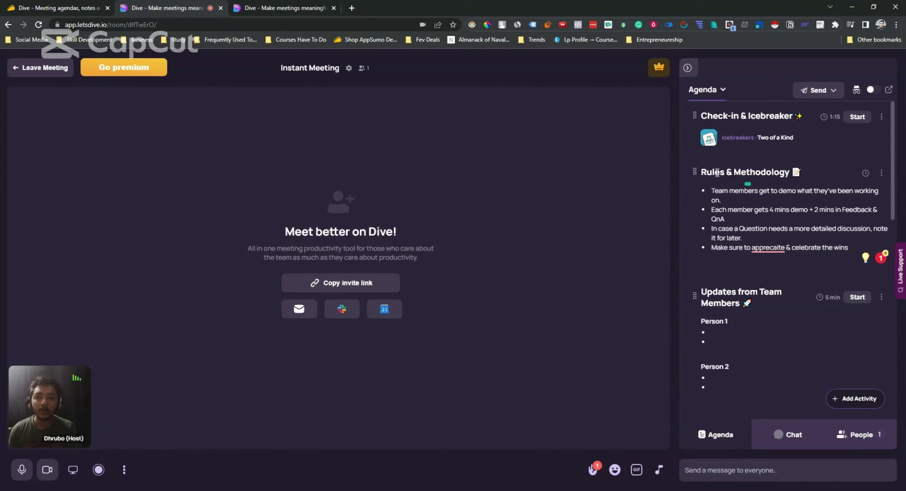
pyautogui.click(71, 9)
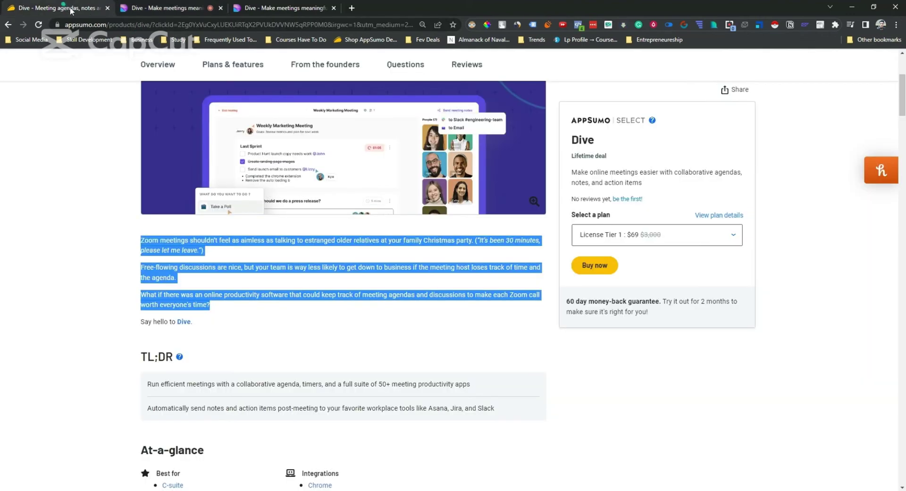
pyautogui.click(109, 207)
pyautogui.scroll(4, 113, 199)
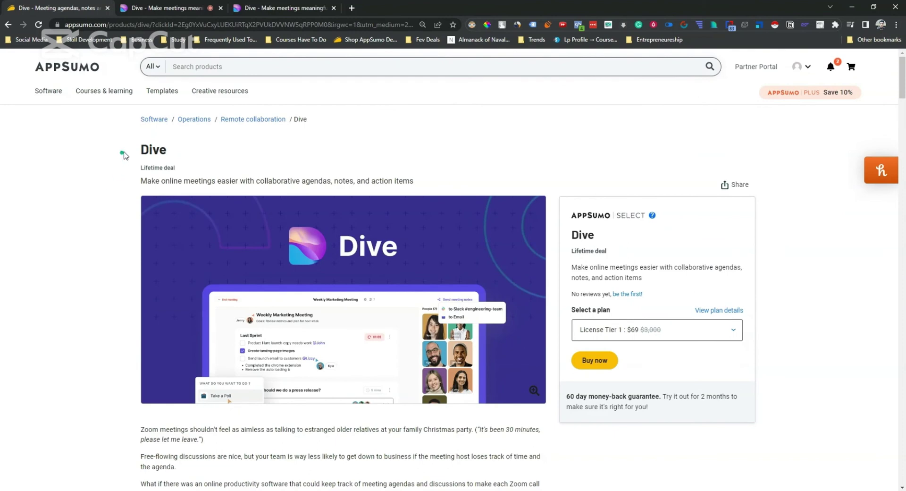
pyautogui.click(171, 9)
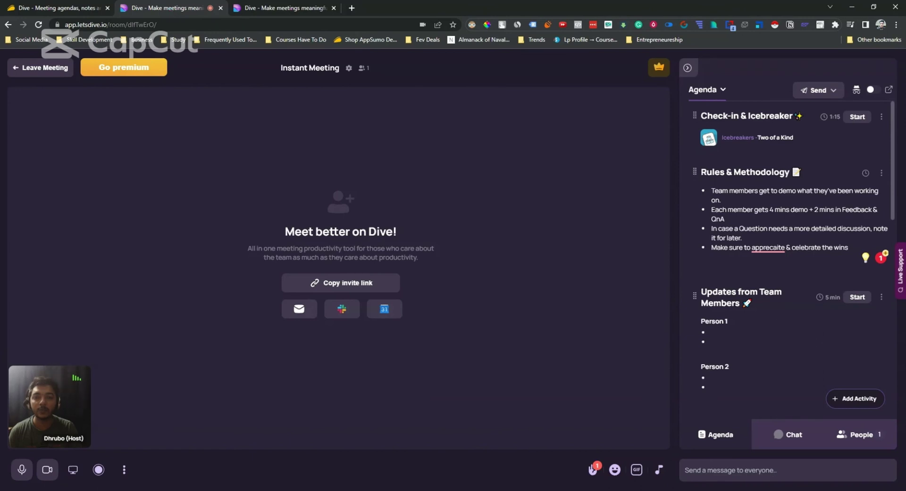
# Leave the Instant Meeting and open the action items page.
pyautogui.click(27, 70)
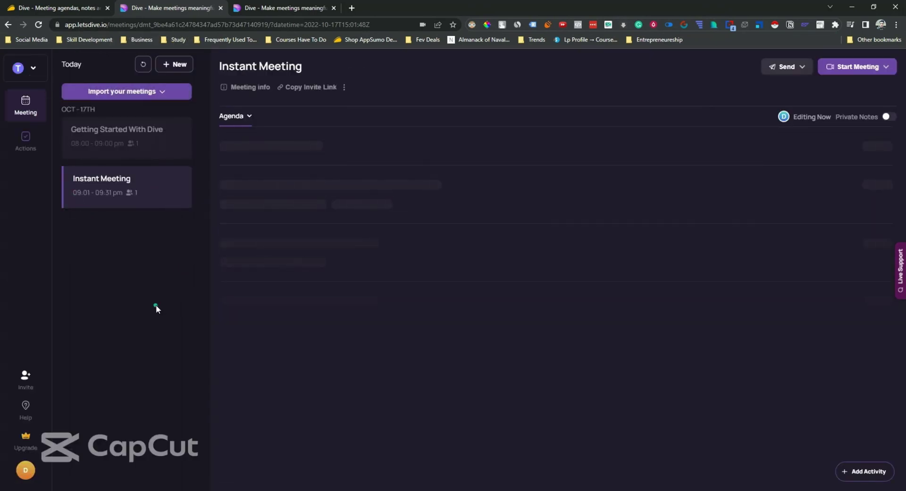
pyautogui.click(148, 94)
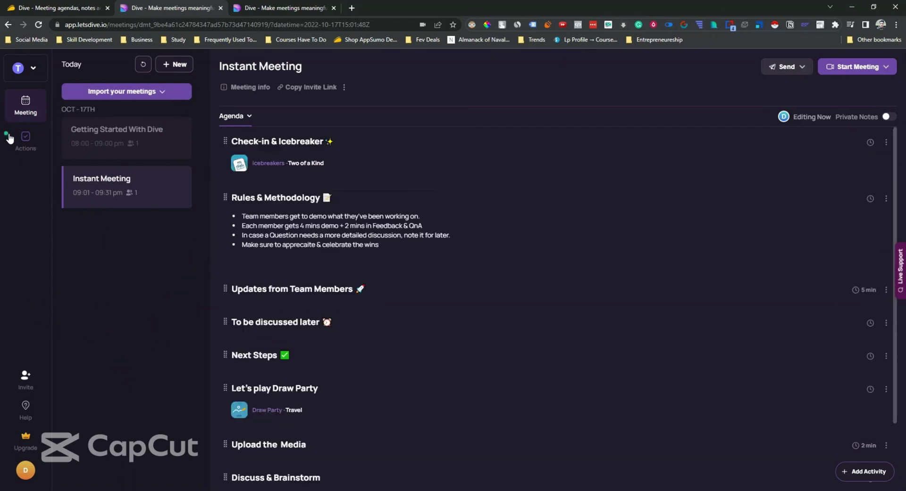
pyautogui.click(23, 140)
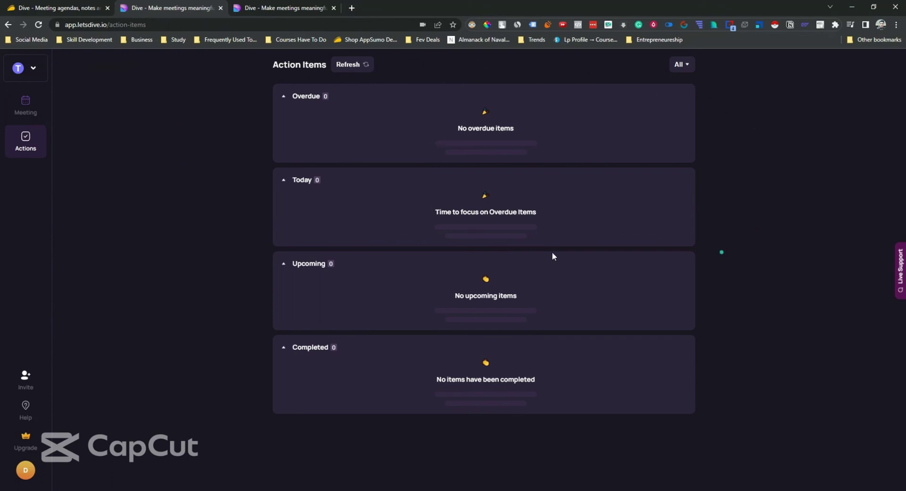
# Preview the team invite and team options, return to Meetings, then switch to the AppSumo Dive page.
pyautogui.click(26, 378)
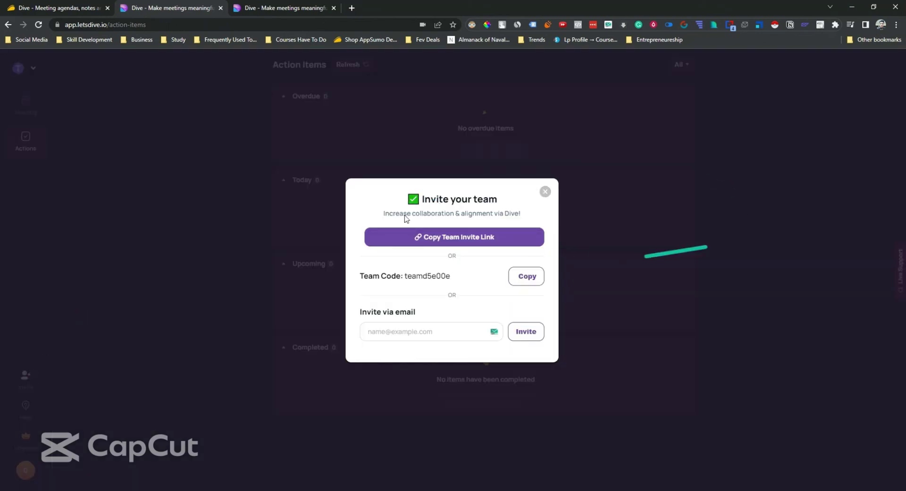
pyautogui.click(545, 191)
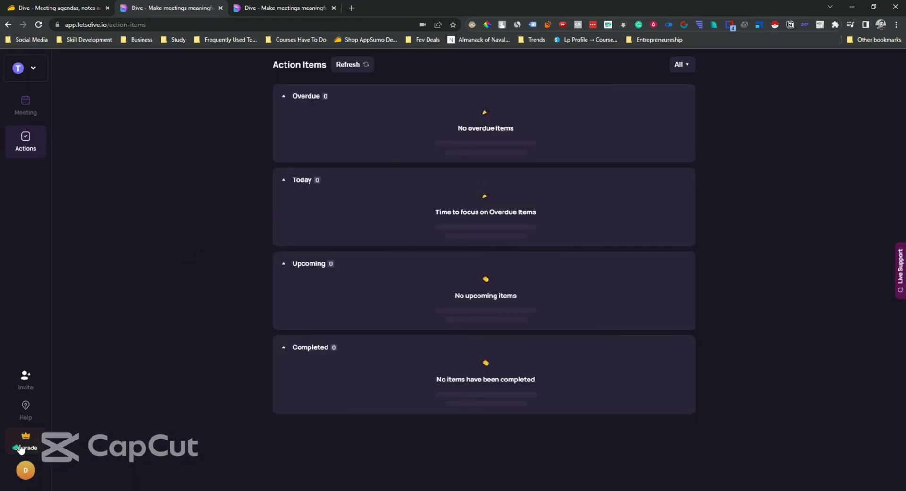
pyautogui.click(25, 99)
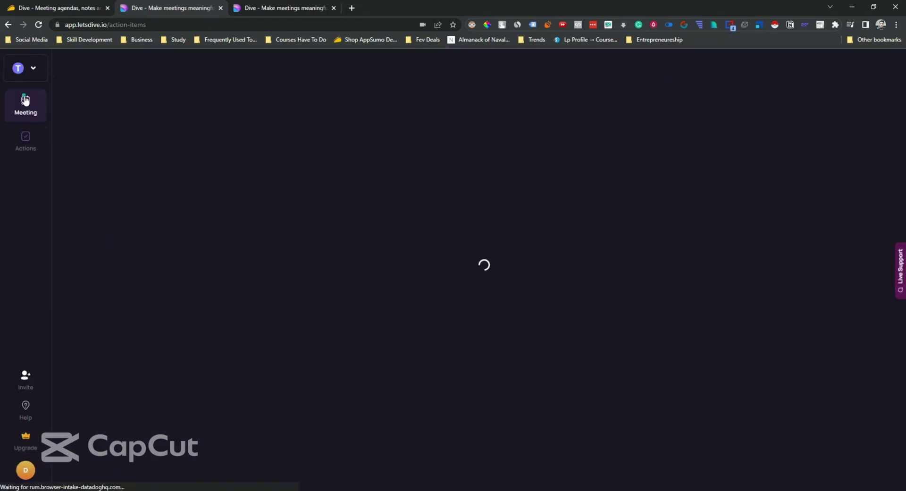
pyautogui.click(32, 69)
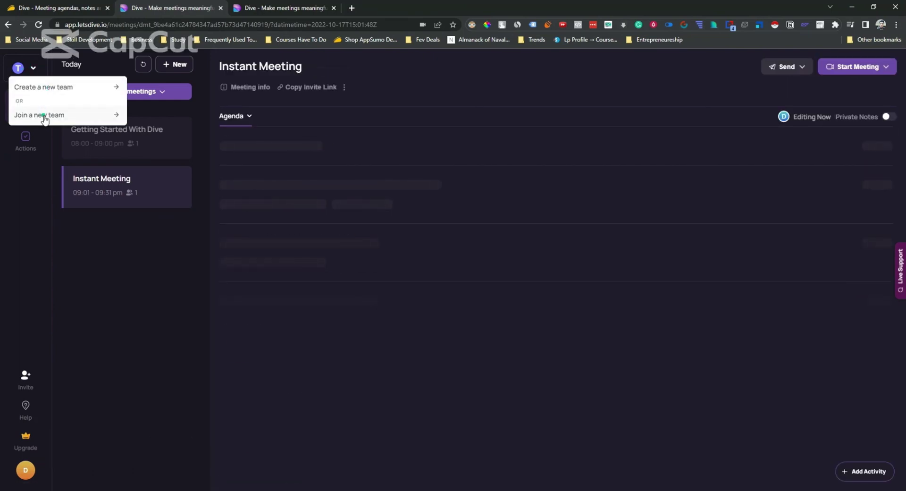
pyautogui.click(90, 257)
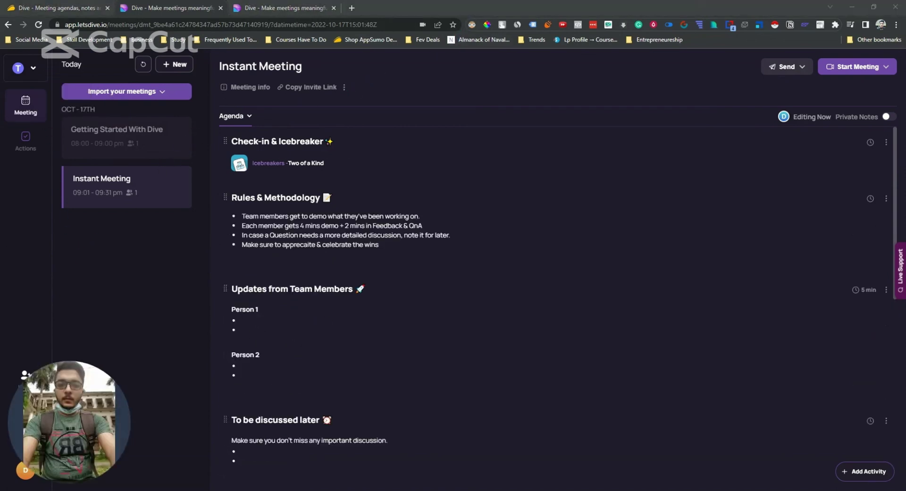
pyautogui.click(73, 9)
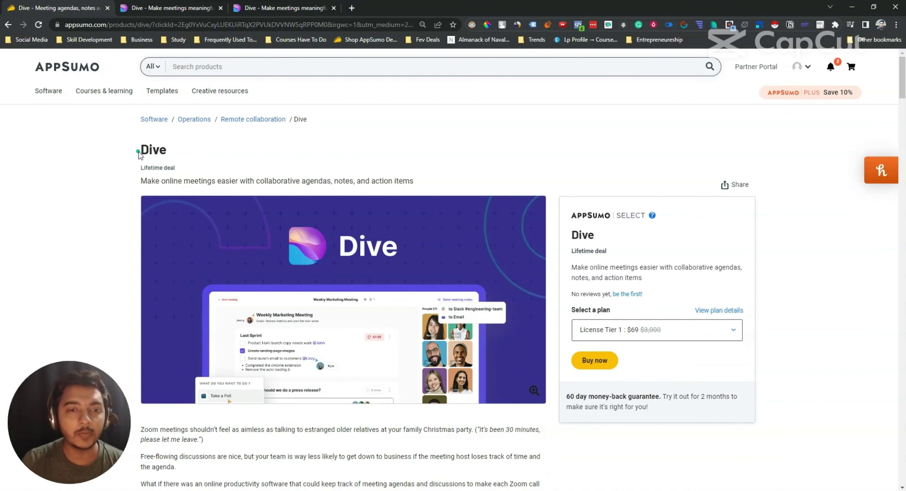
pyautogui.moveTo(141, 150); pyautogui.dragTo(451, 182)
pyautogui.click(452, 181)
pyautogui.scroll(-6, 452, 181)
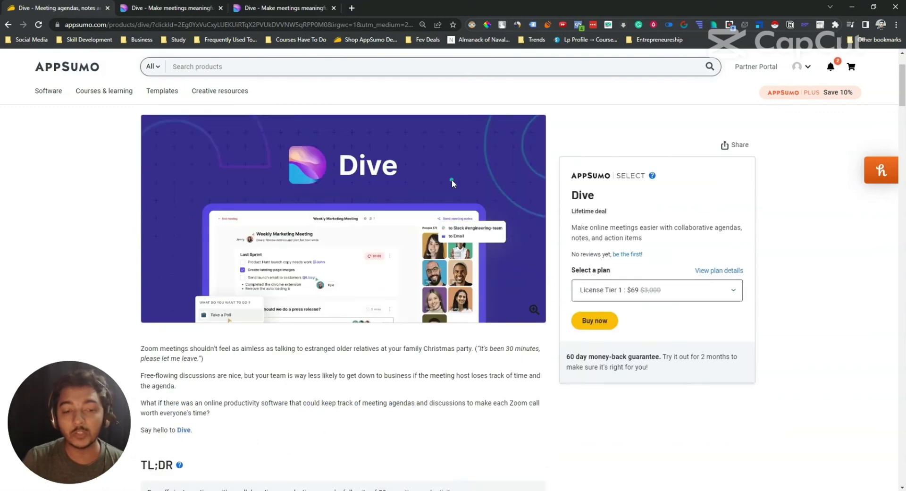
pyautogui.scroll(-15, 453, 182)
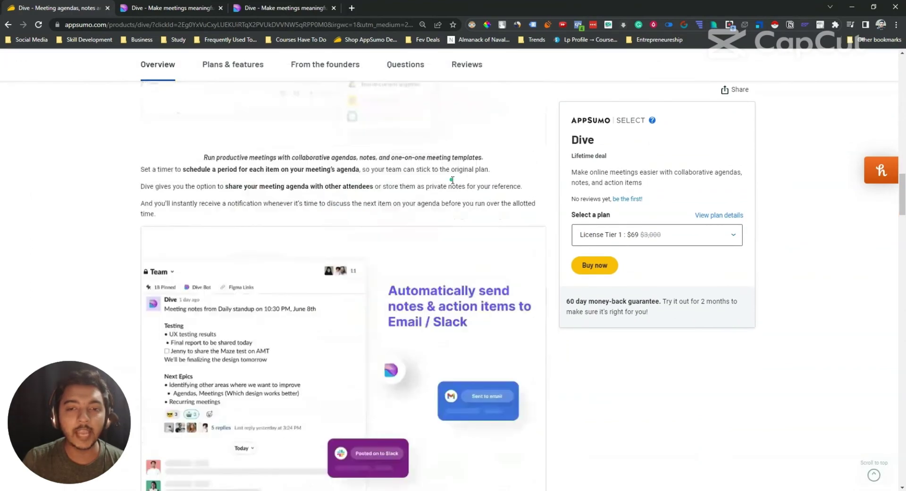
pyautogui.scroll(-15, 453, 183)
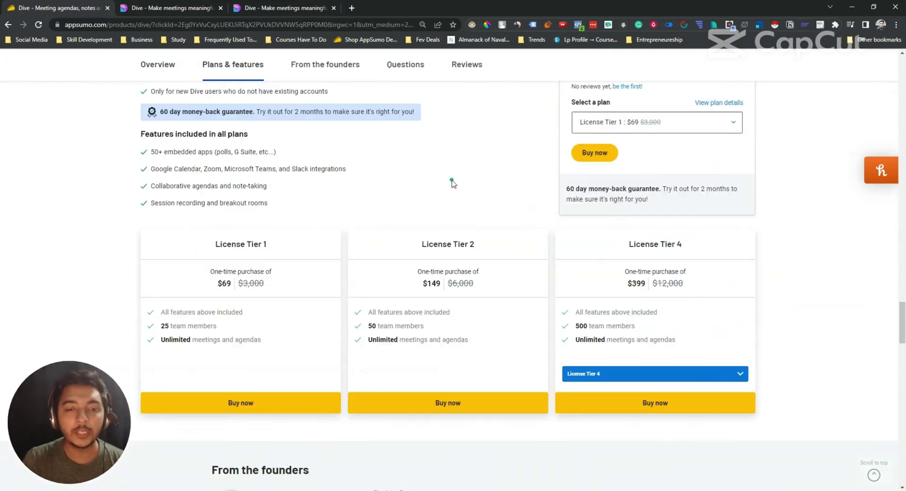
pyautogui.scroll(2, 452, 183)
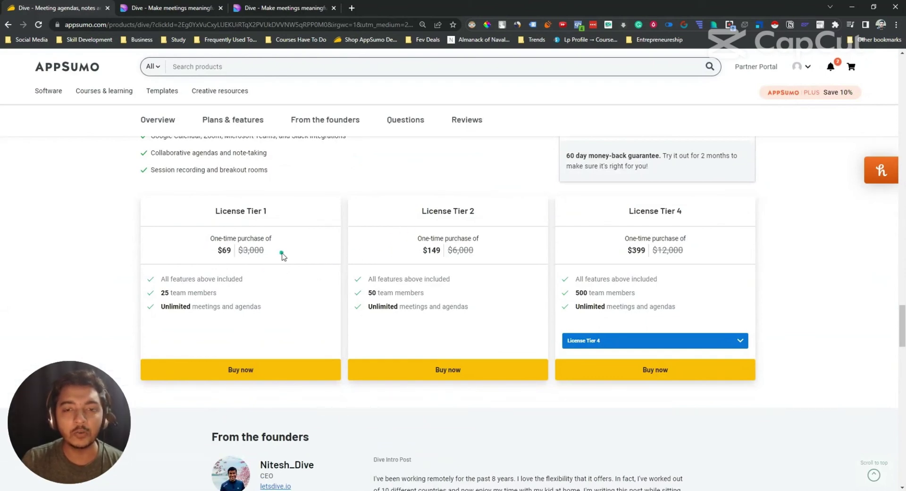
pyautogui.scroll(1, 343, 347)
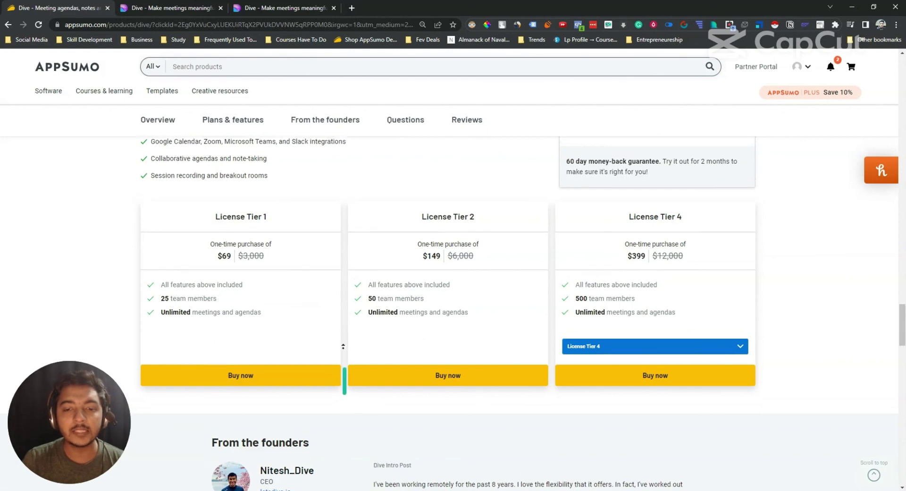
pyautogui.scroll(15, 343, 347)
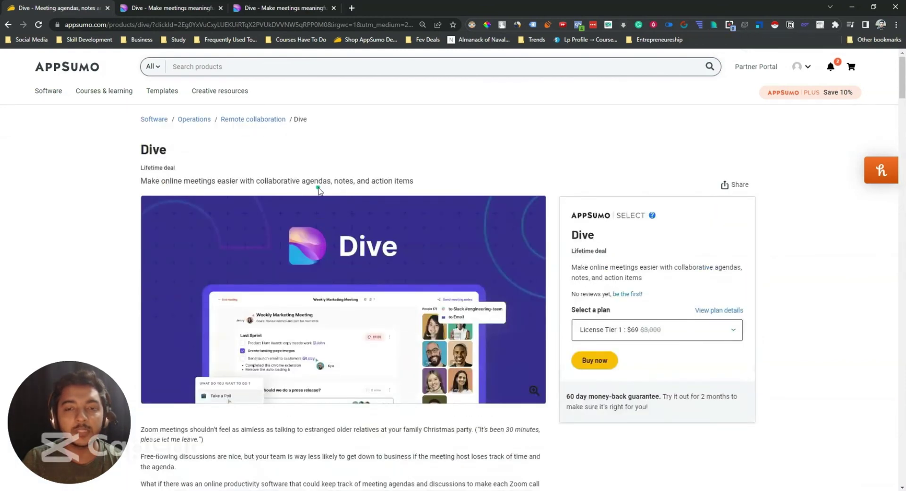